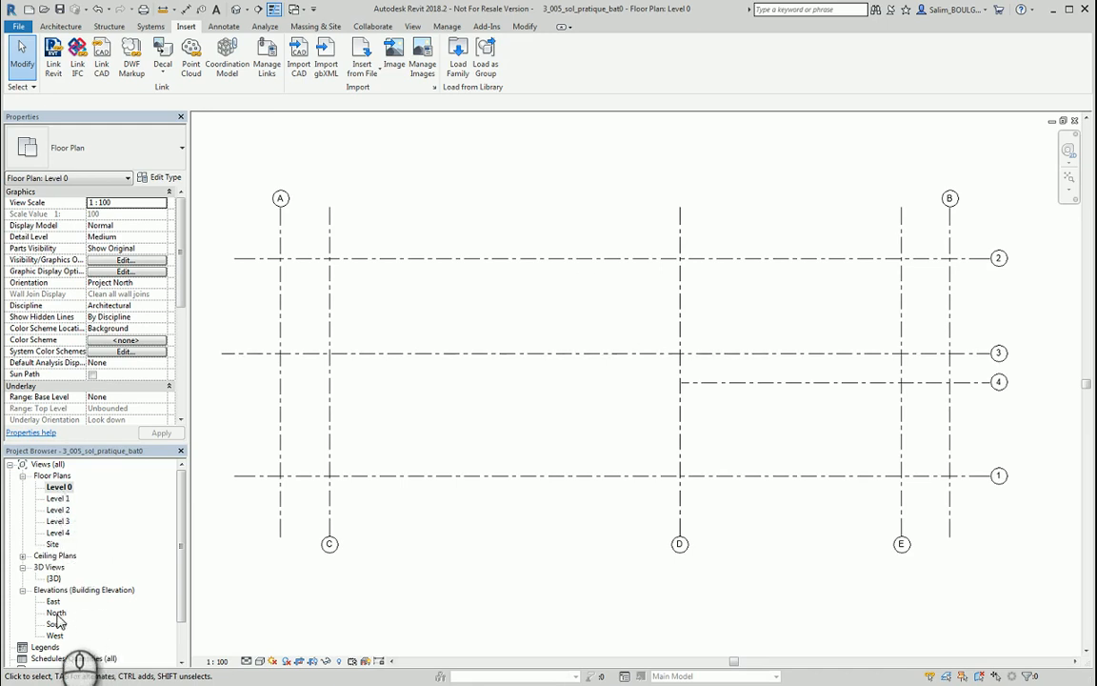
Review the building levels and their heights in the North elevation, then return to the Level 0 floor plan.
double_click(59, 613)
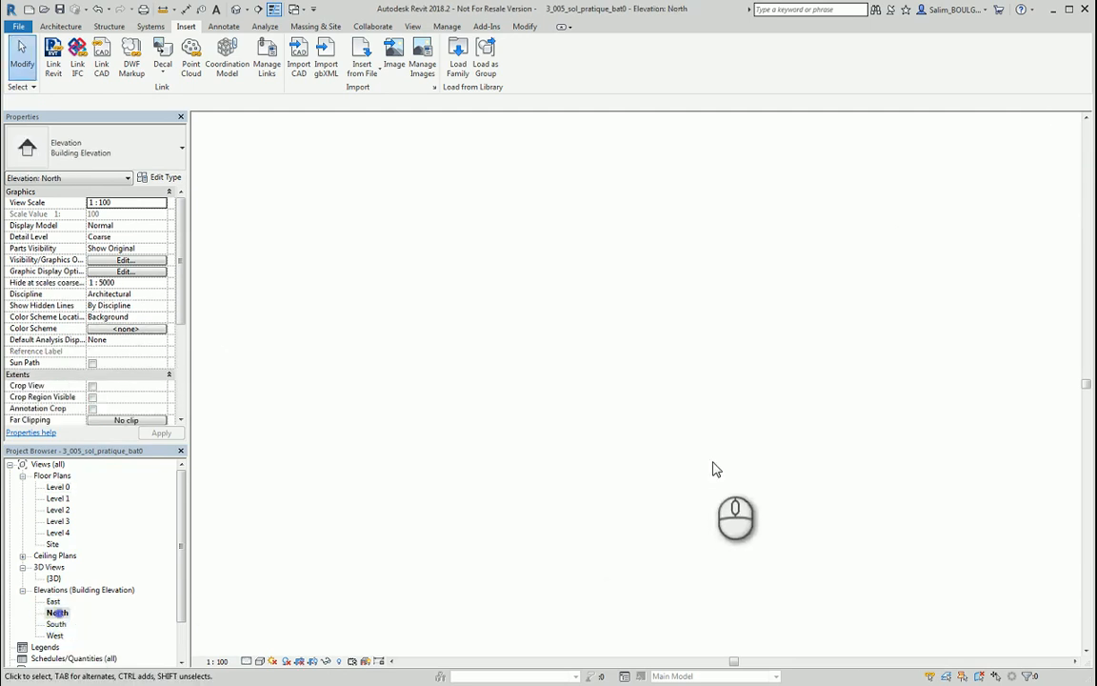
middle_drag(905, 416, 488, 374)
scroll(590, 420, up, 3)
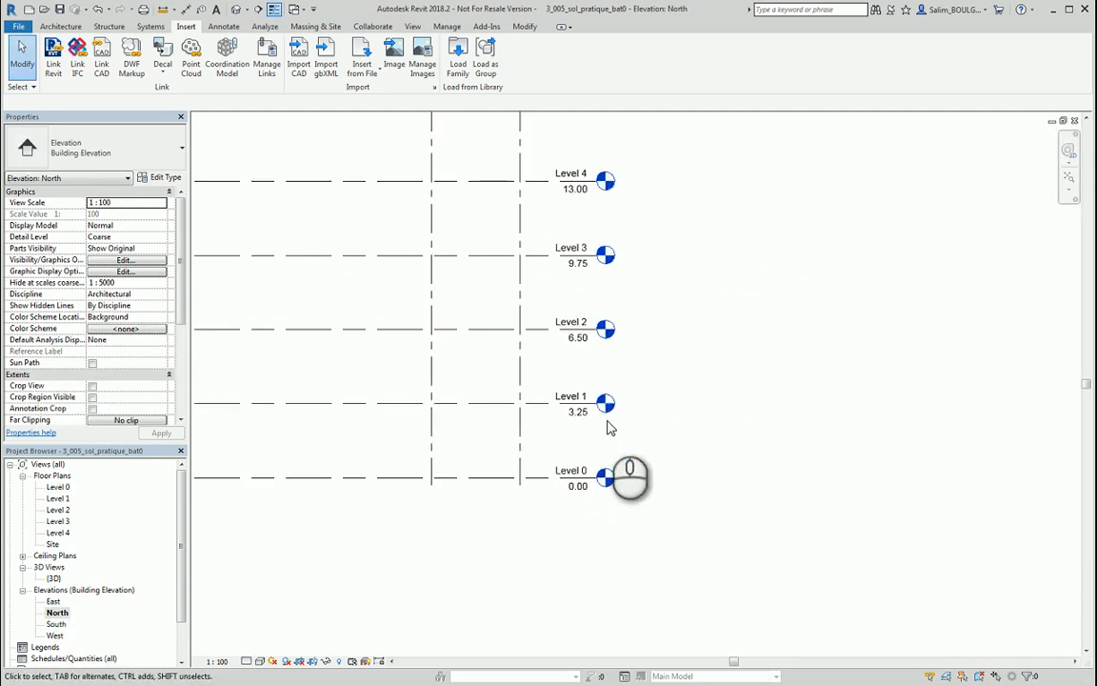
middle_drag(713, 390, 716, 440)
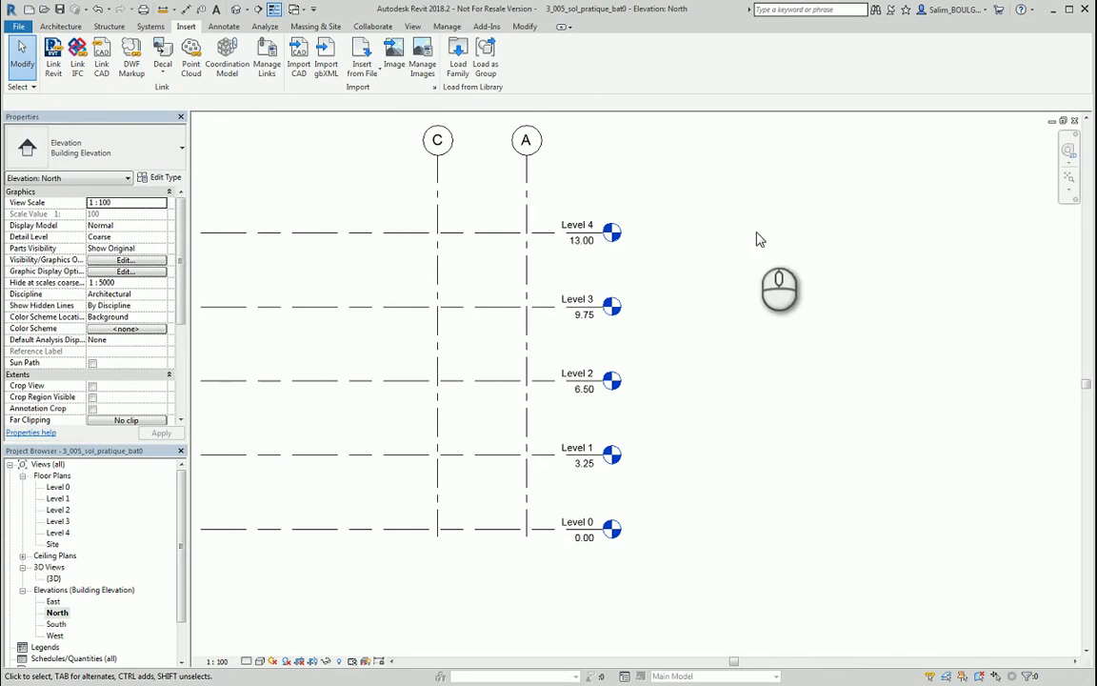
click(1074, 120)
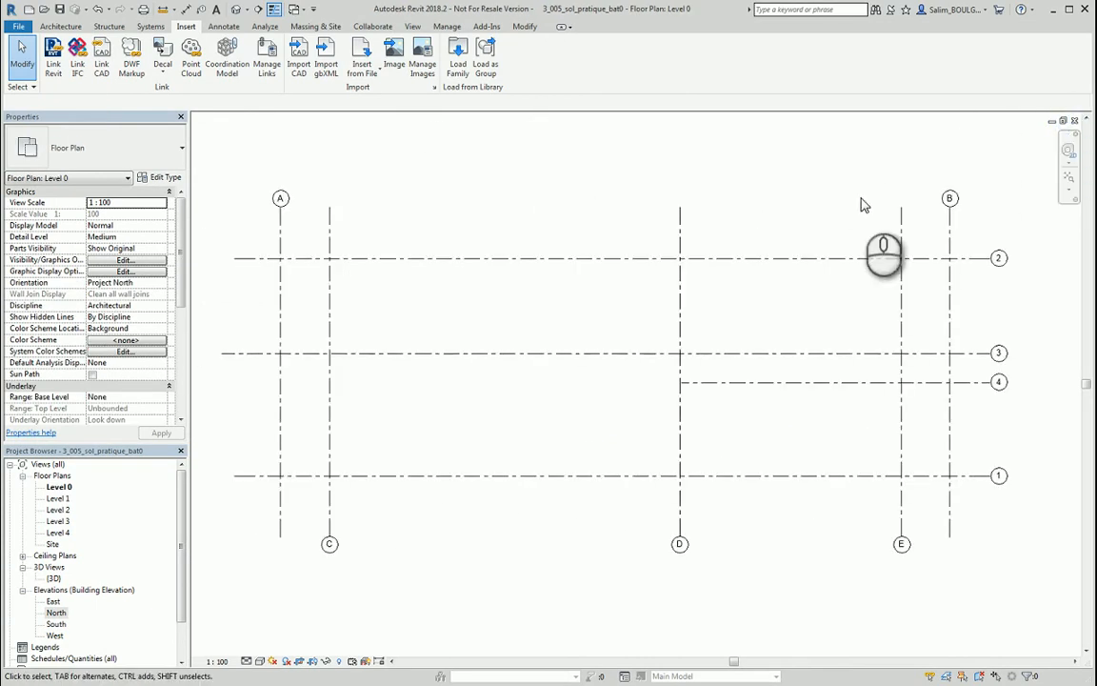
Start an architectural floor on Level 0 and create boundary lines from the outer grids A, 2, B and 1.
click(60, 26)
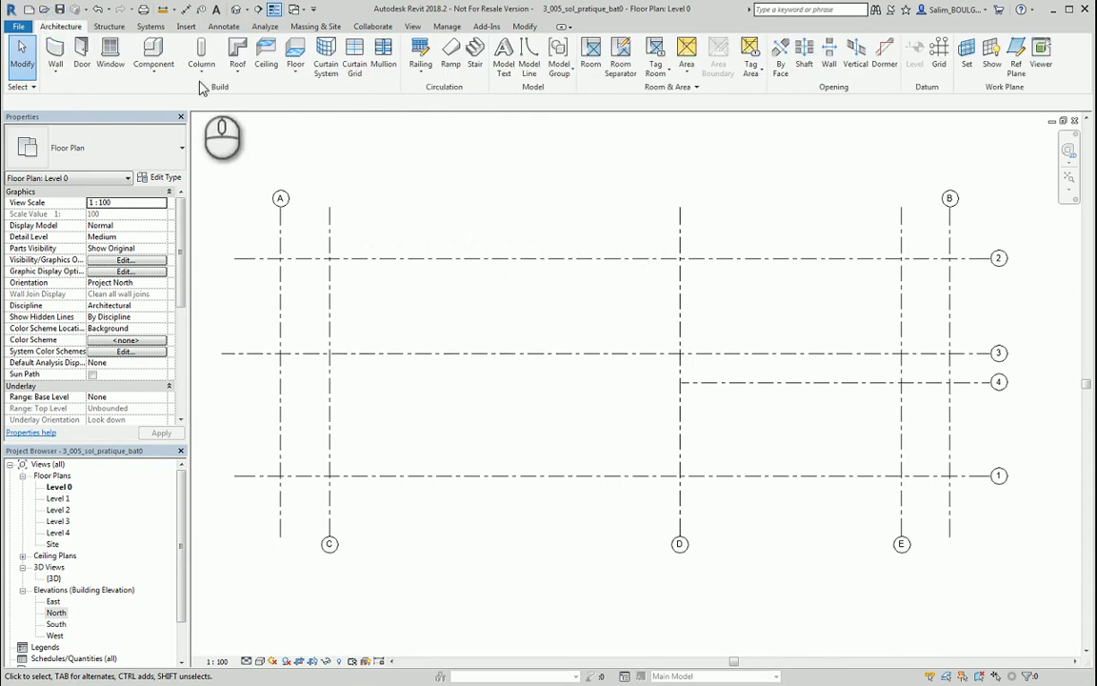
click(295, 80)
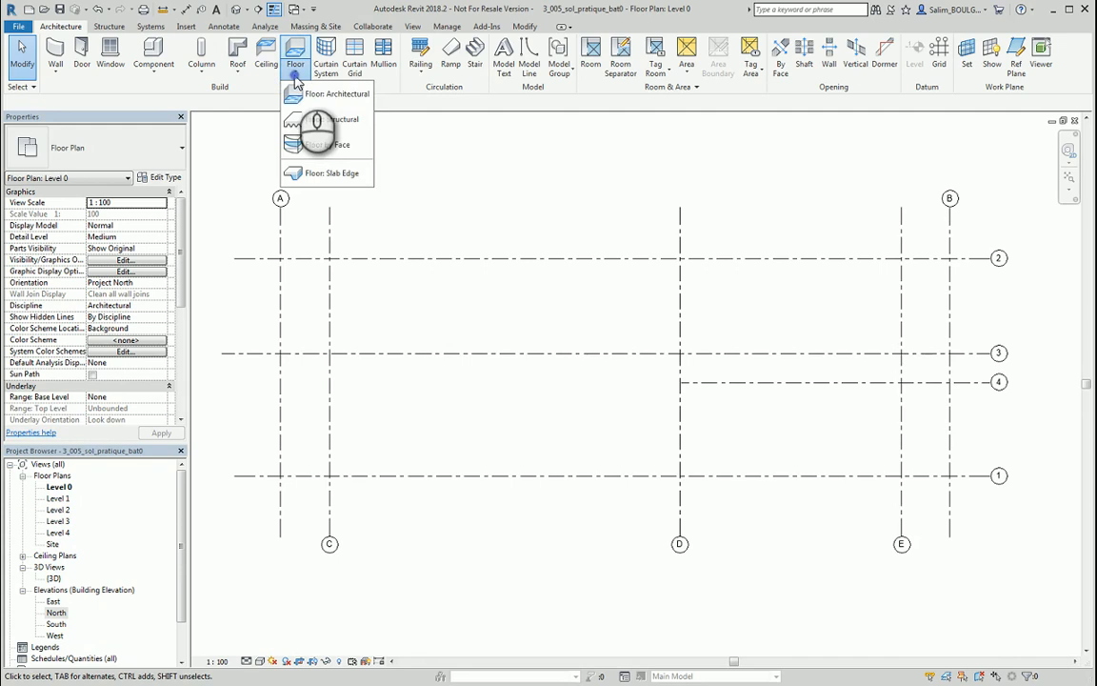
click(336, 94)
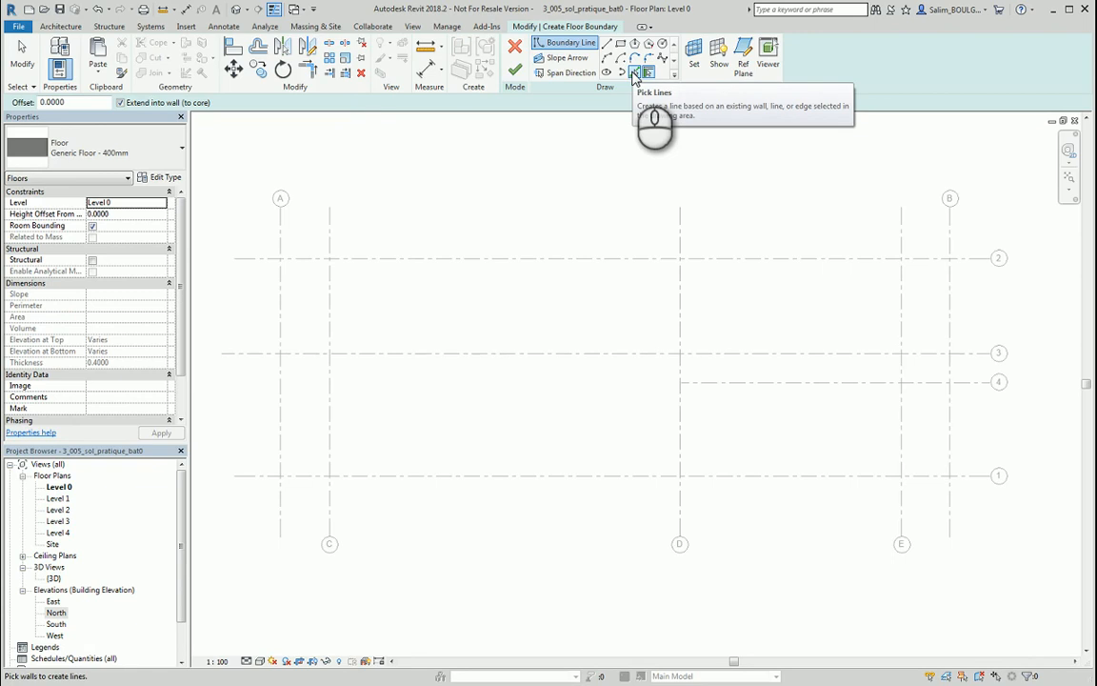
click(635, 73)
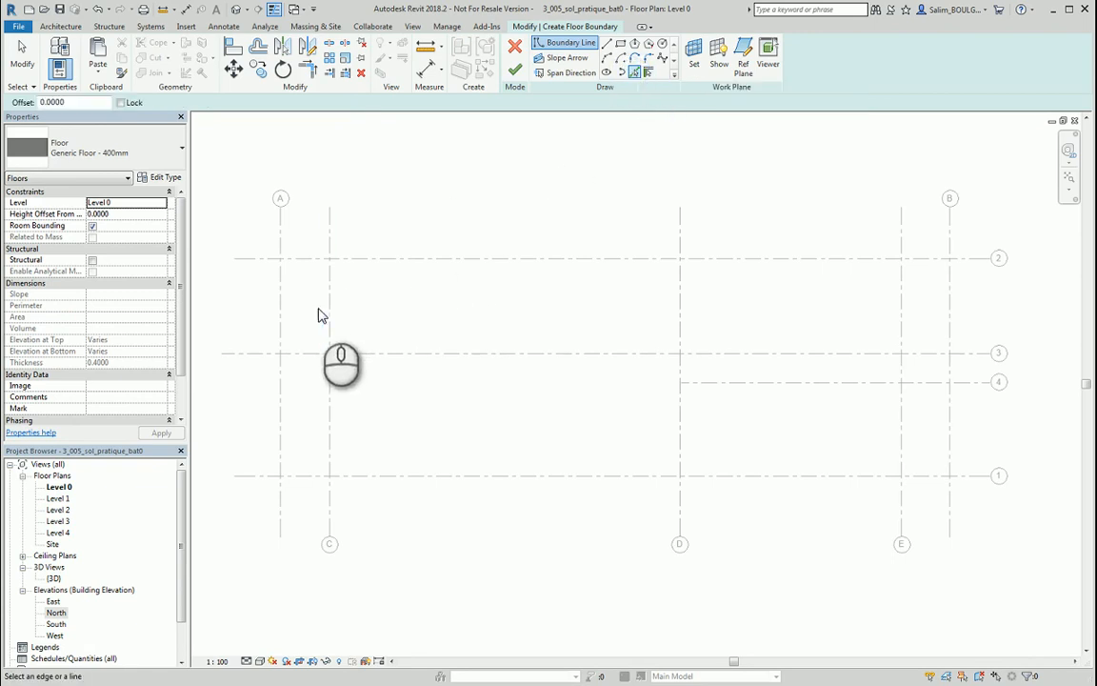
click(281, 315)
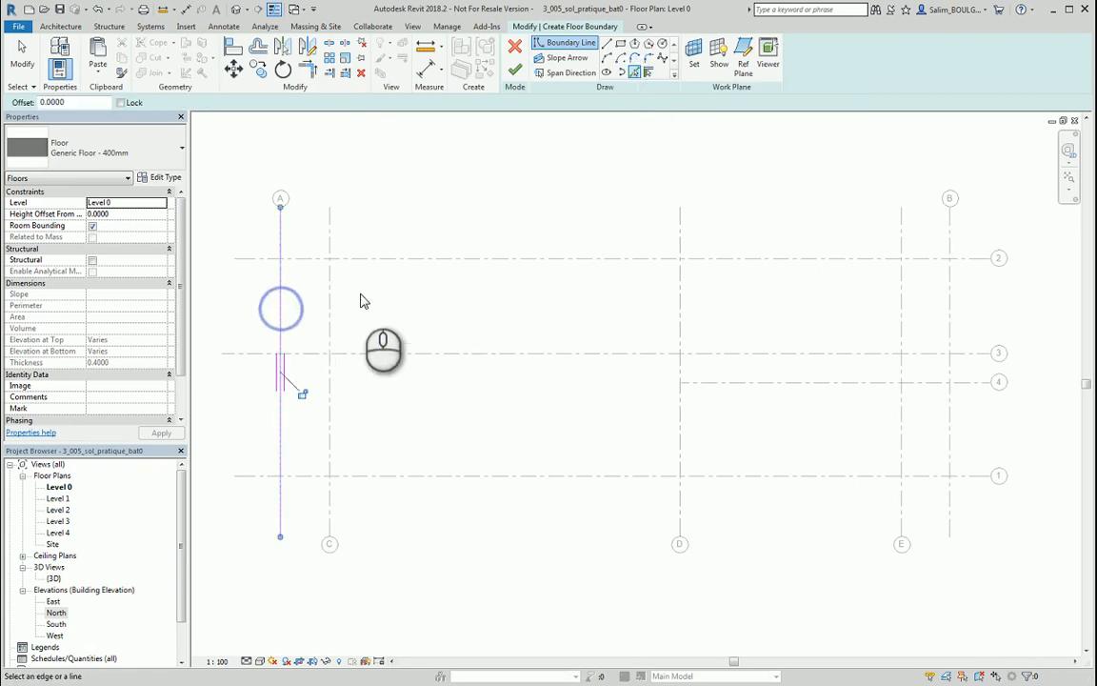
click(423, 257)
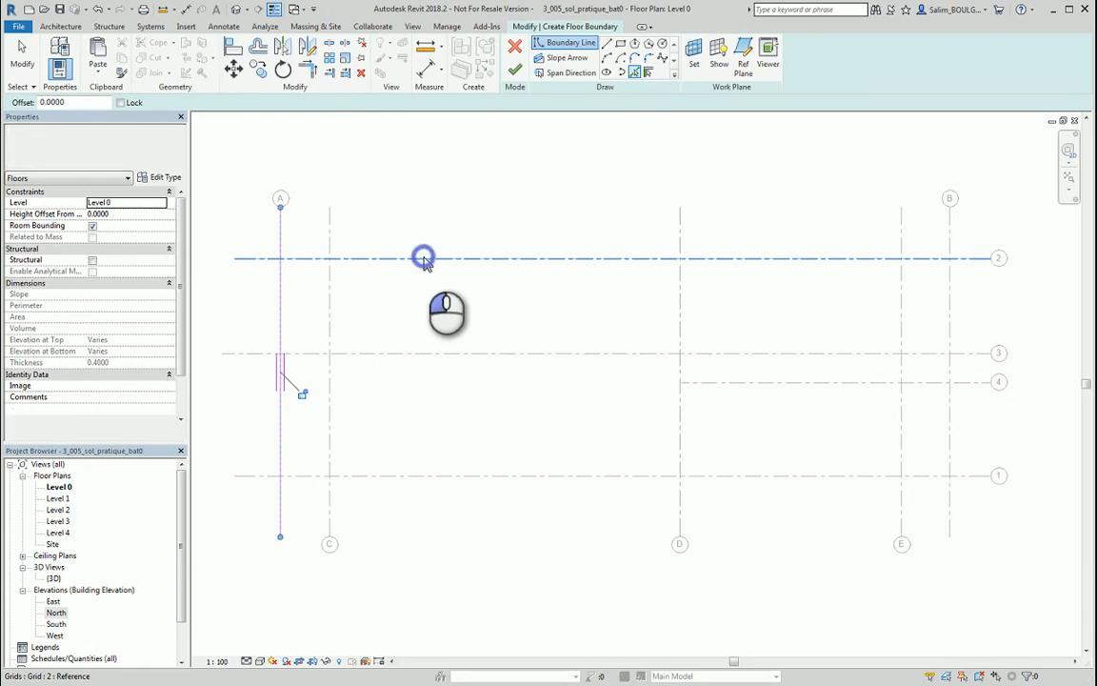
click(951, 311)
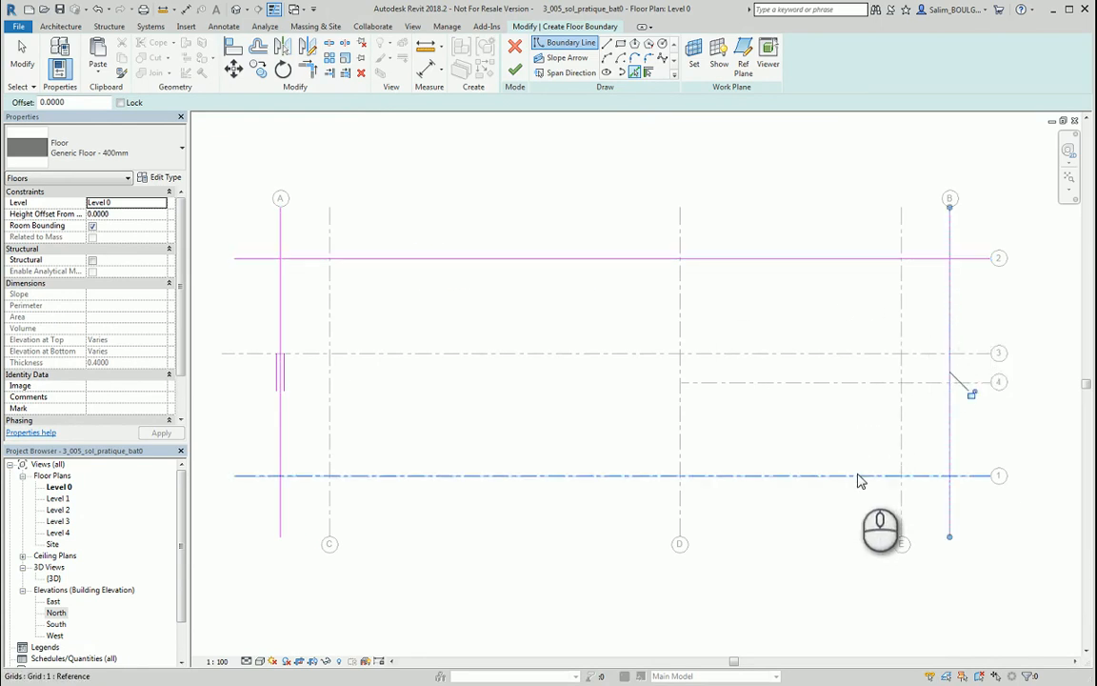
click(857, 475)
Add floor boundary lines from the inner grids D, 3 and C.
click(681, 446)
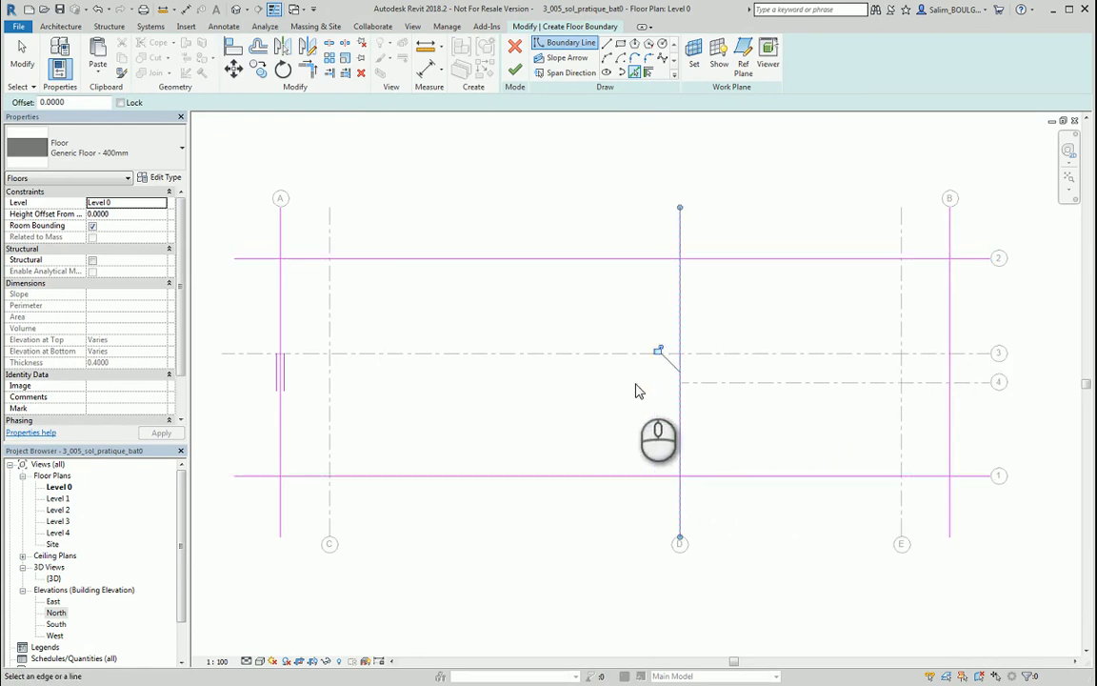
click(594, 354)
click(330, 390)
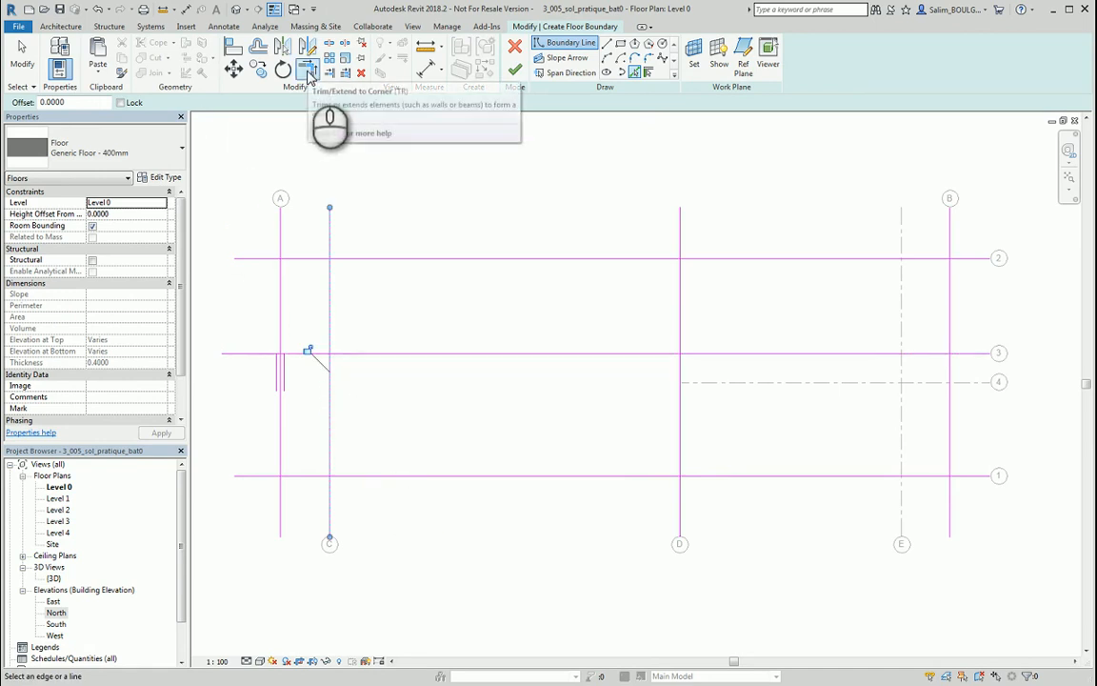
Trim the boundary lines to corners where grid A meets grids 2 and 1.
click(308, 70)
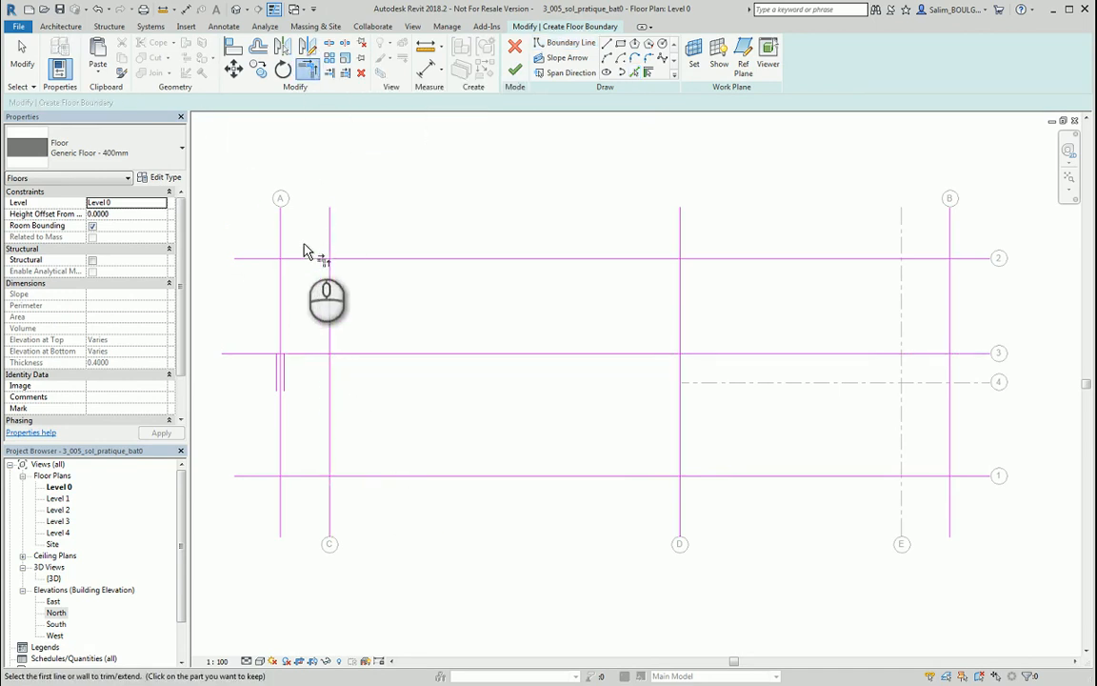
click(286, 466)
click(294, 473)
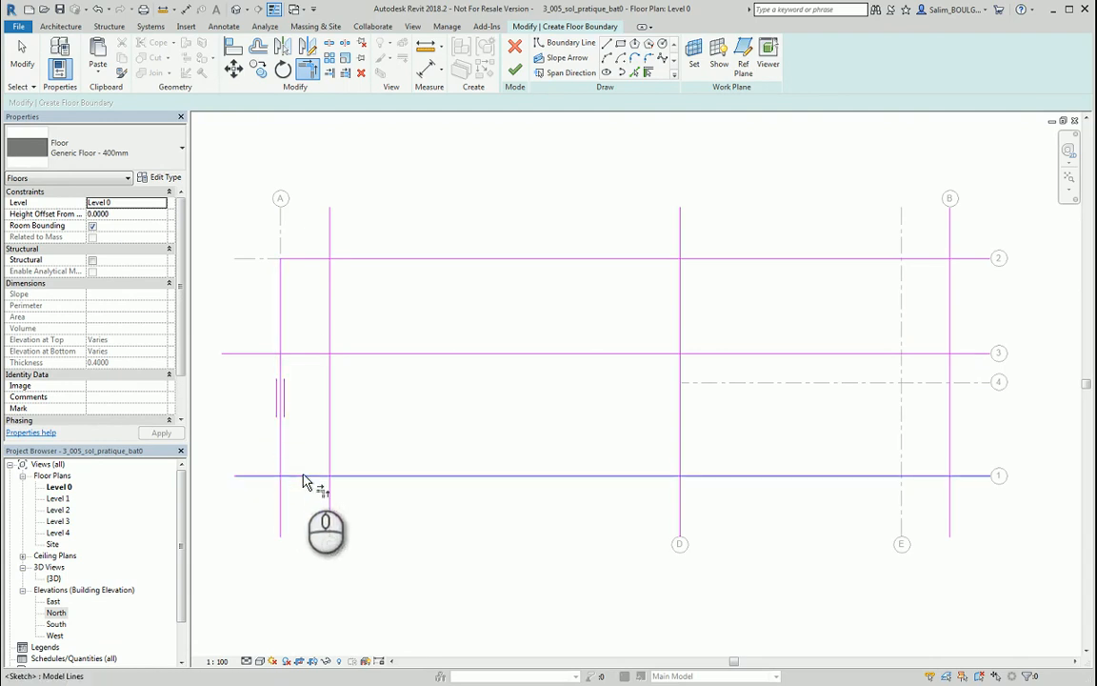
click(302, 476)
click(277, 455)
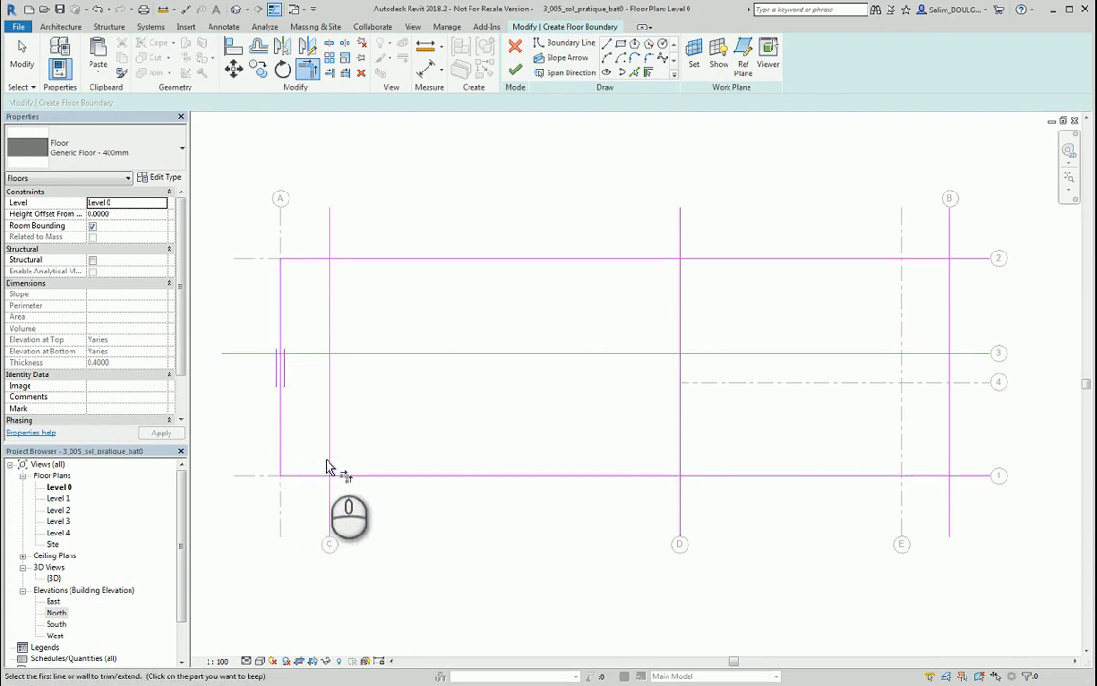
Trim the inner boundary lines to corners at grid intersections C-1, C-3 and D-3.
click(326, 453)
click(323, 476)
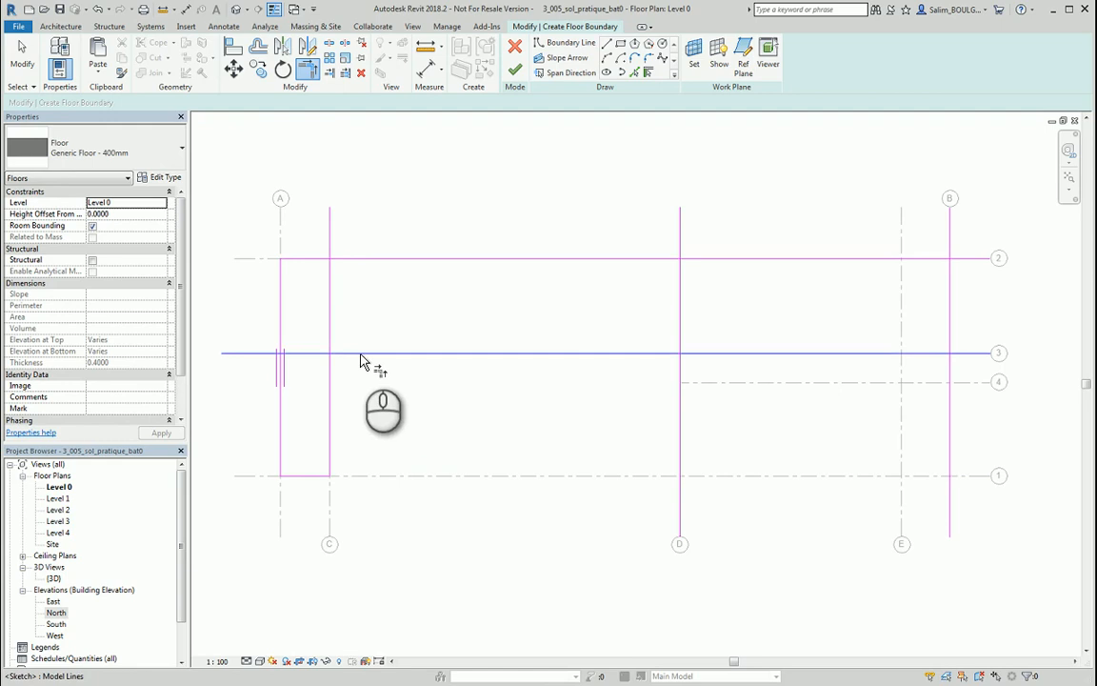
click(331, 364)
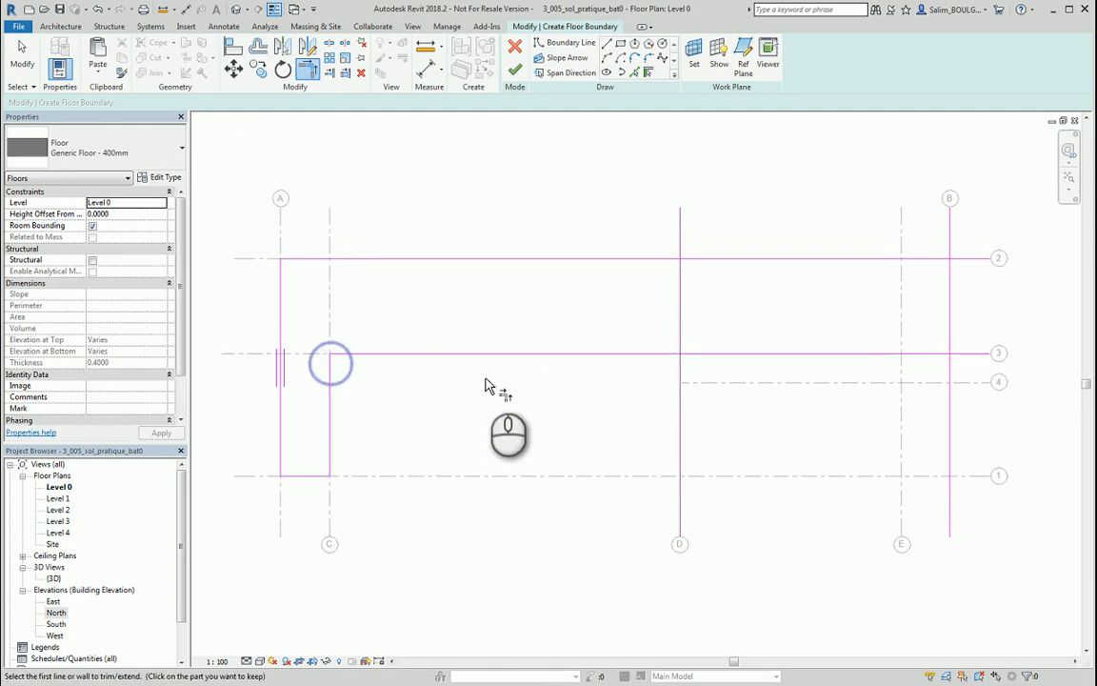
click(665, 356)
click(678, 387)
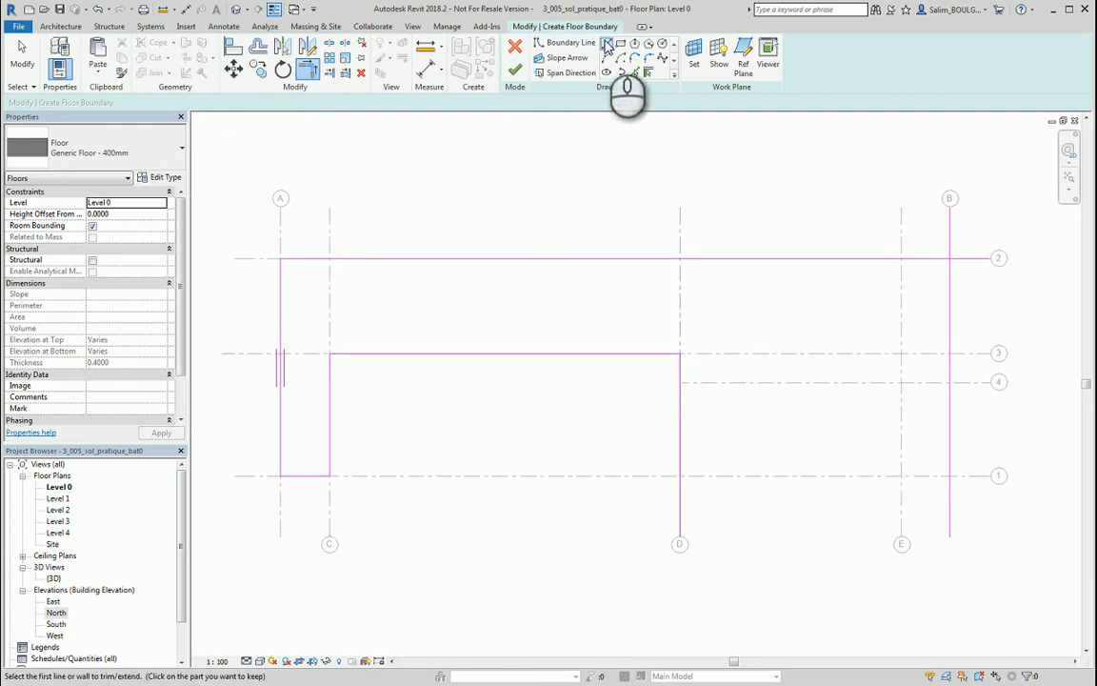
Draw a straight boundary line along grid 1 from just before grid D to slightly past grid B.
click(605, 43)
click(659, 475)
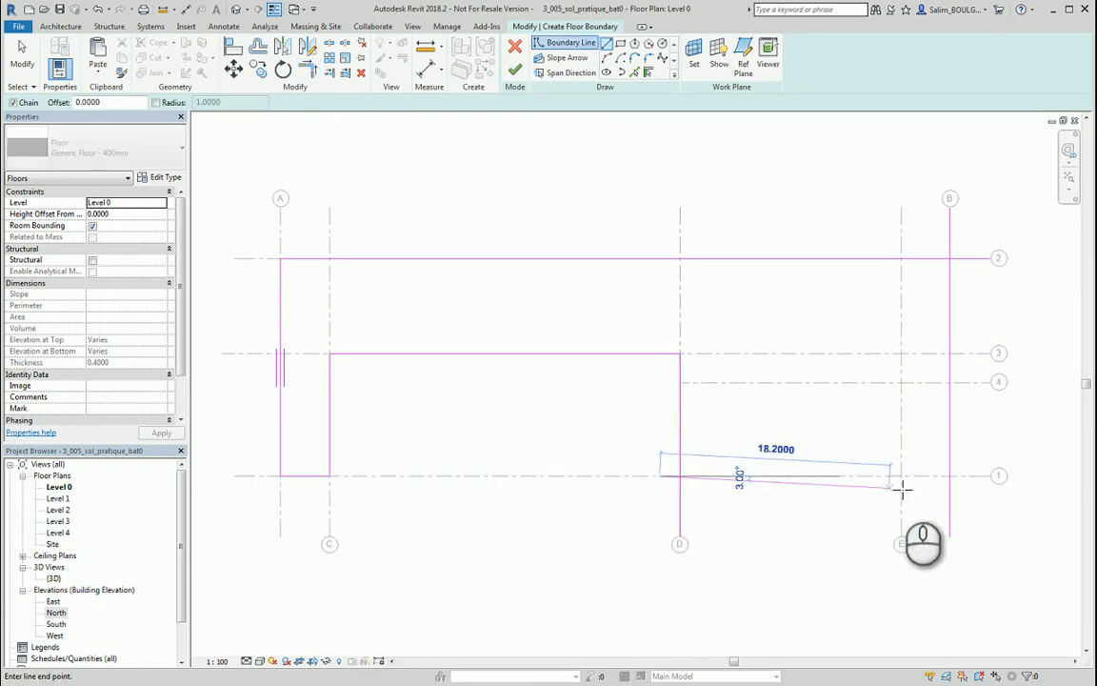
click(966, 477)
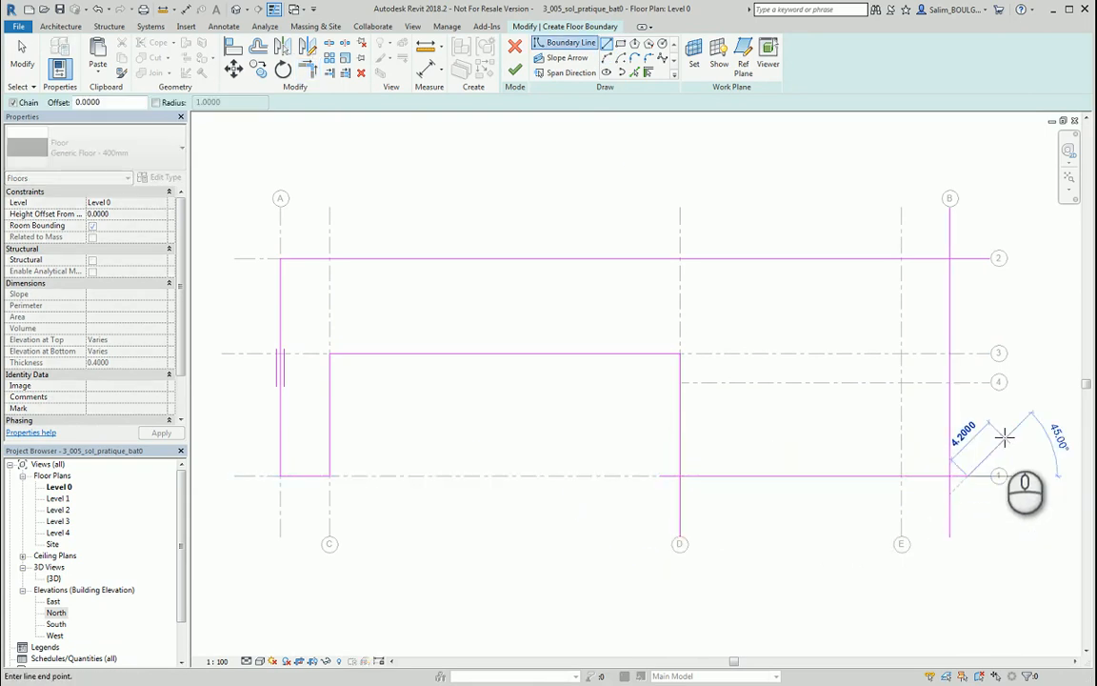
key(Escape)
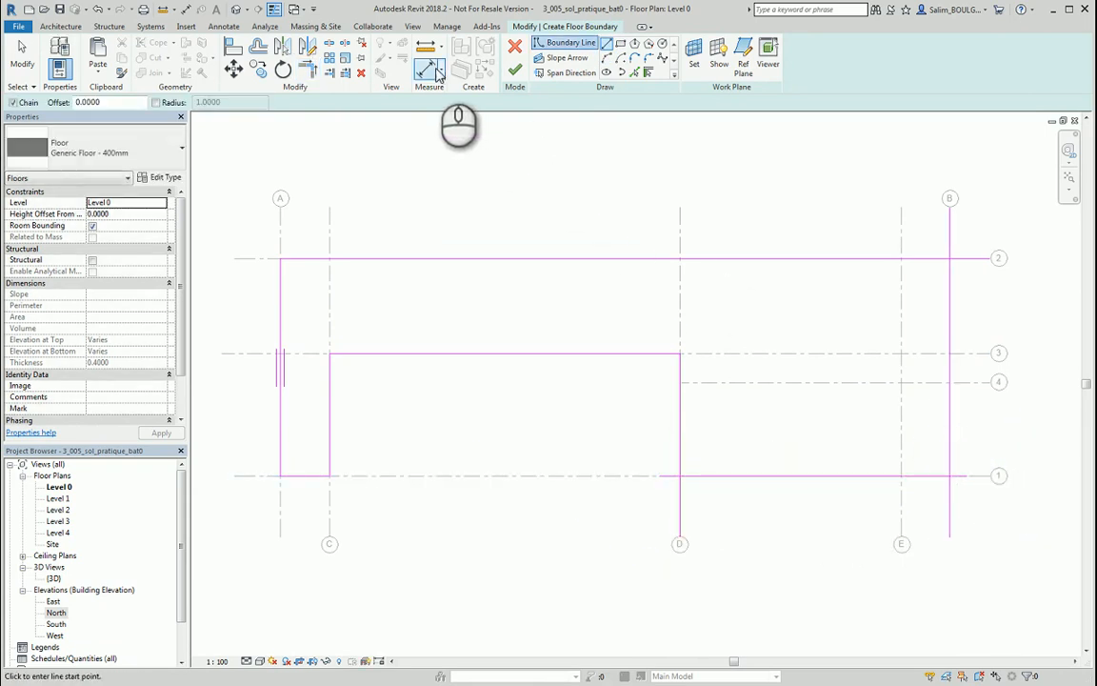
Trim the remaining boundary corners at D-1, B-1 and B-2 to close the outline, and finish the floor sketch.
click(306, 71)
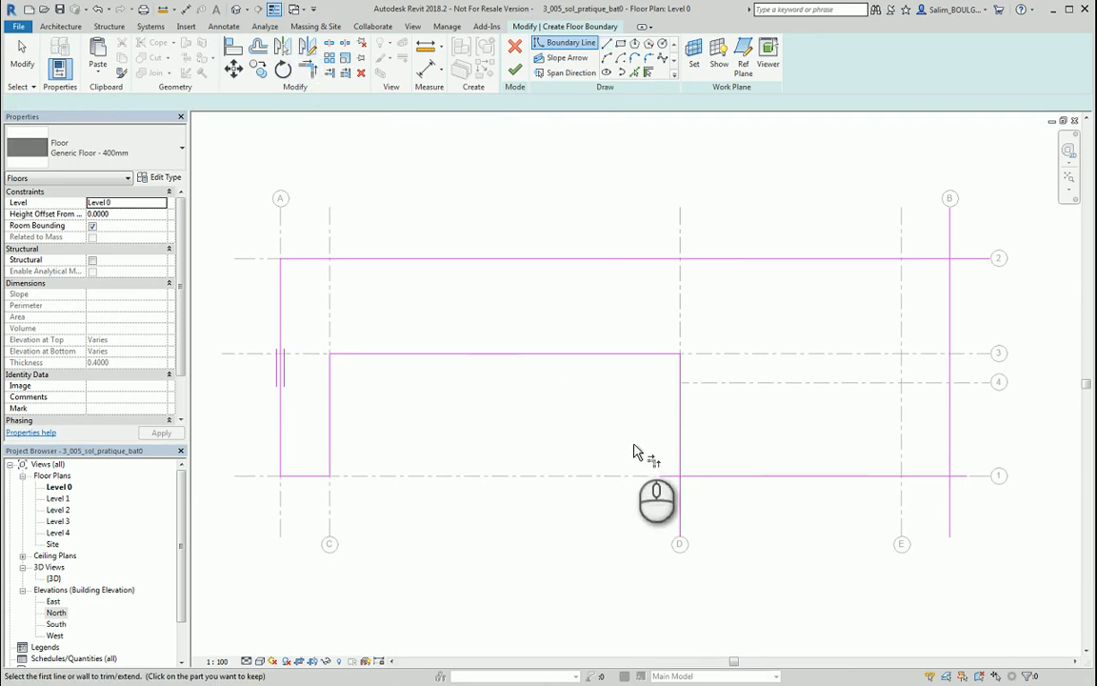
click(679, 457)
click(695, 475)
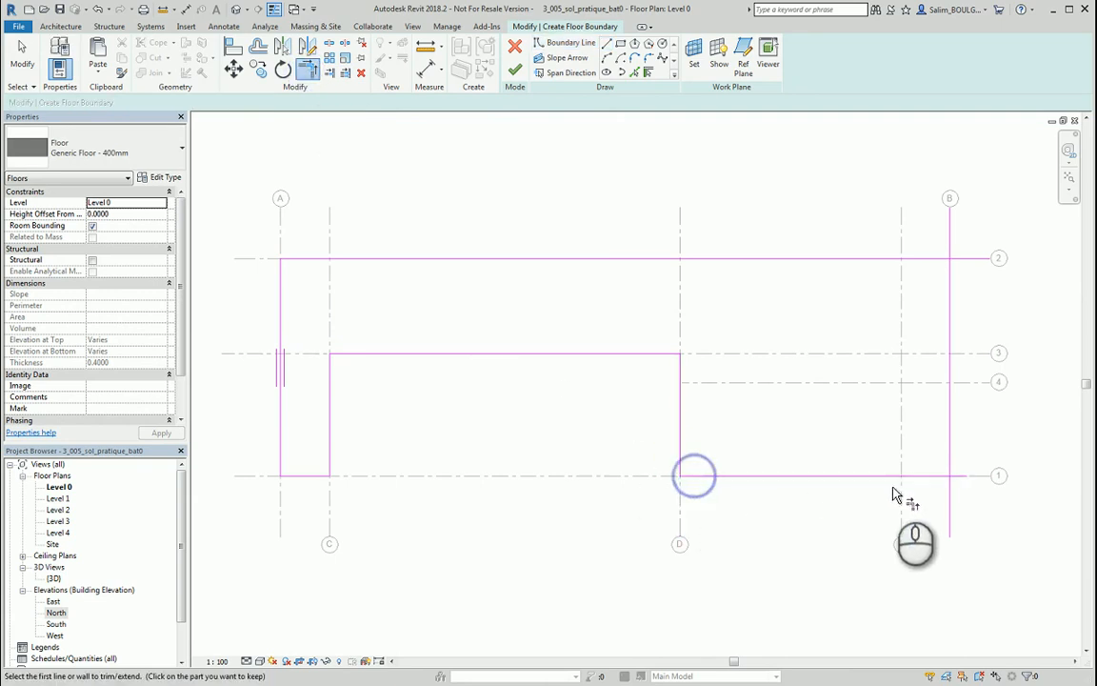
click(927, 475)
click(949, 460)
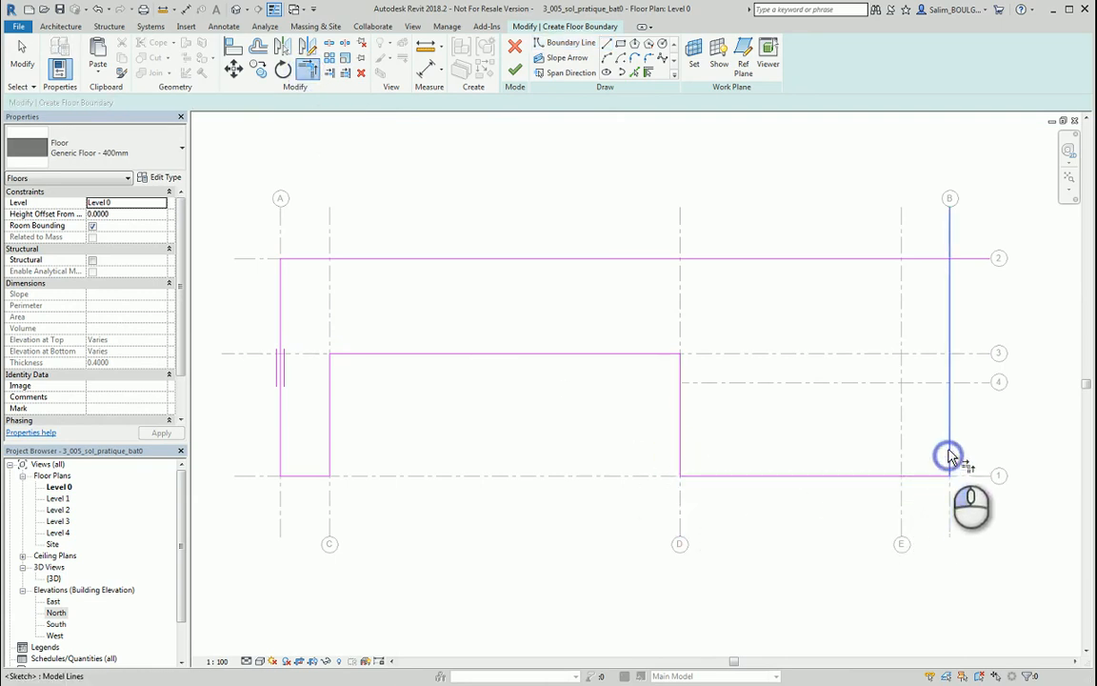
click(951, 269)
click(932, 267)
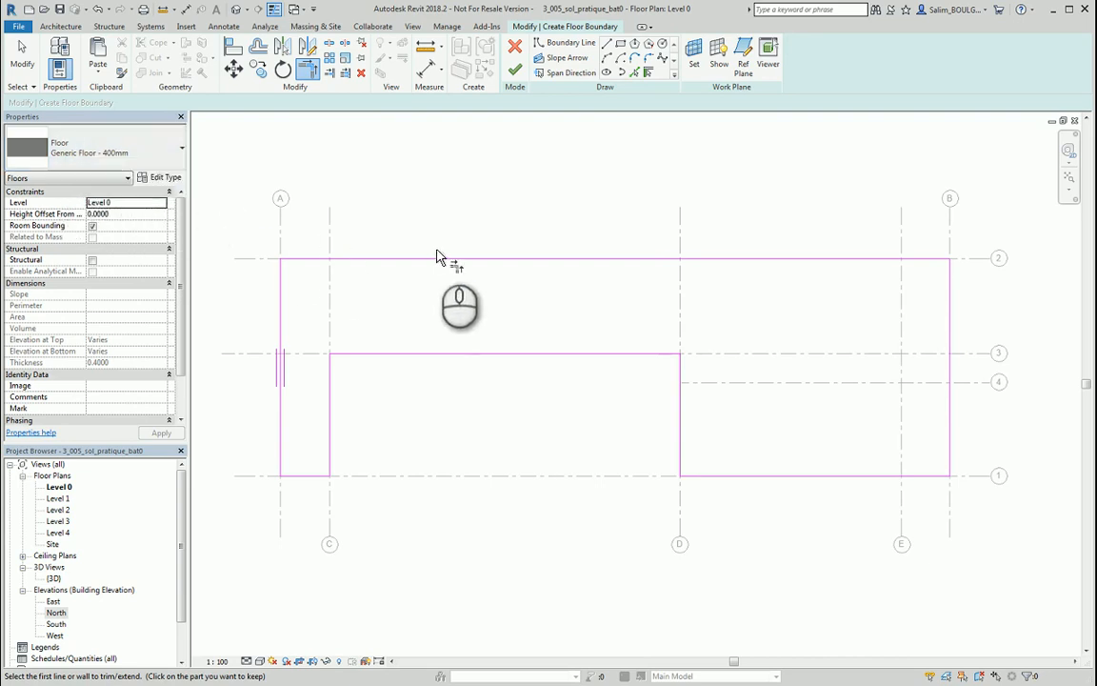
click(514, 74)
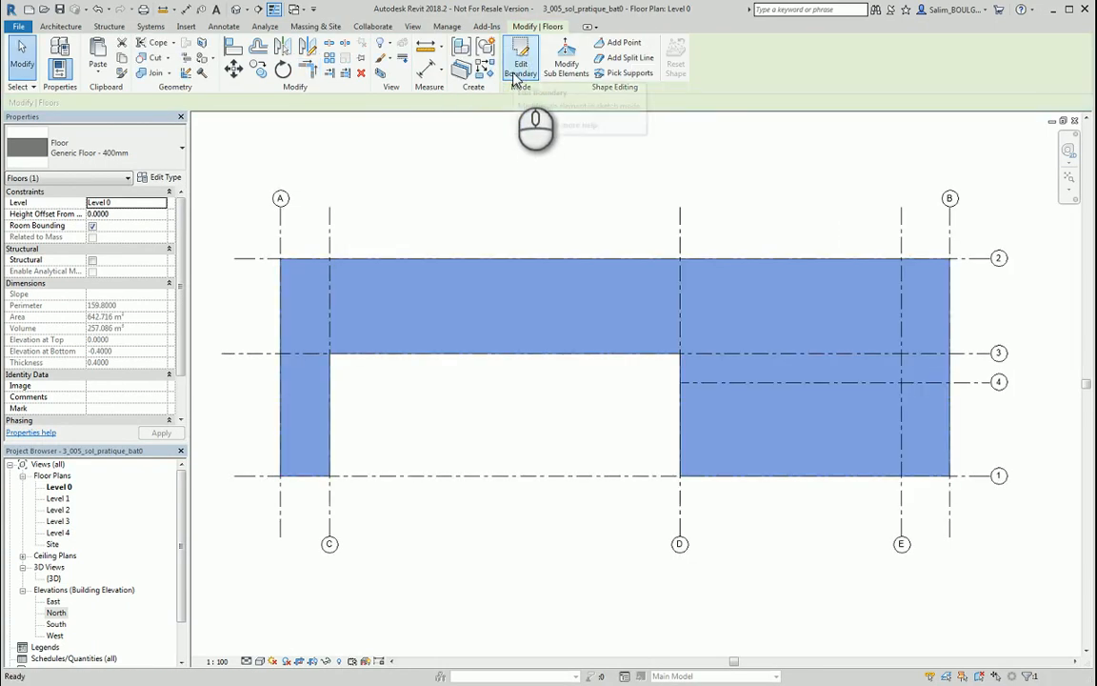
Open the default 3D view, fit the whole floor in it and clear the floor selection.
double_click(53, 578)
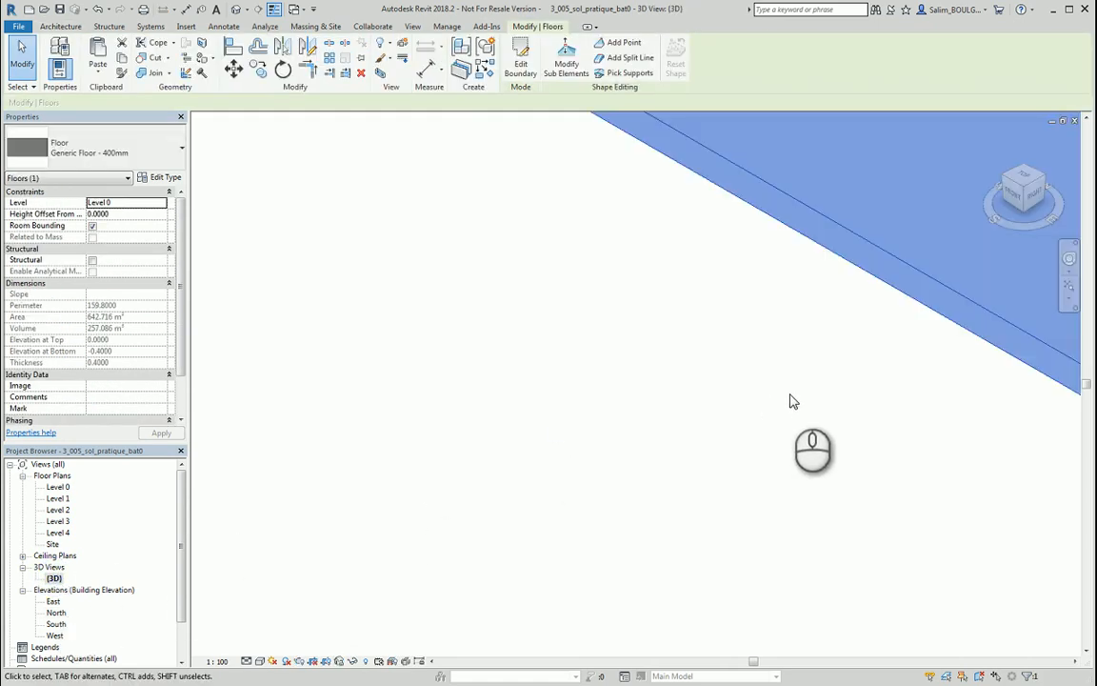
click(1070, 298)
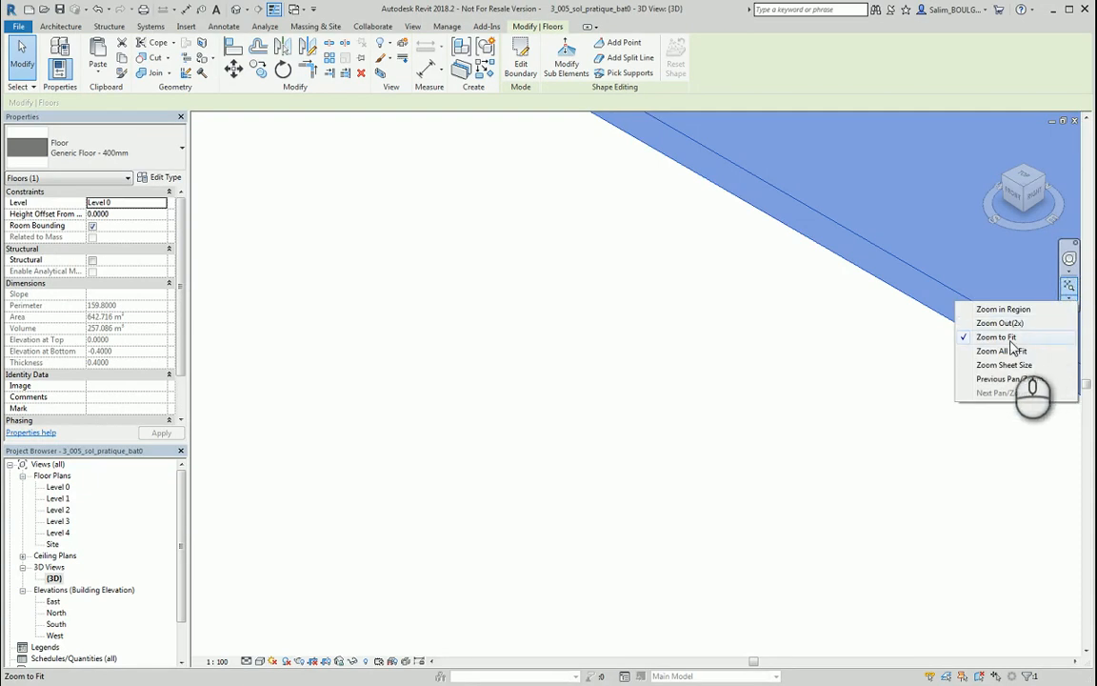
click(1008, 339)
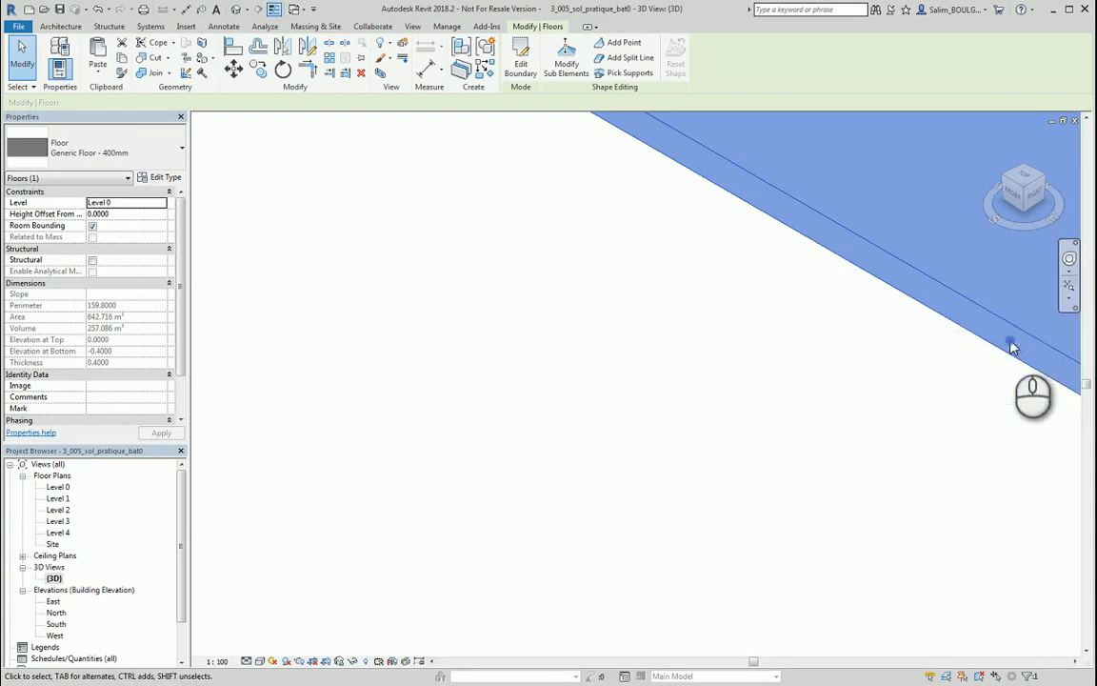
click(1069, 288)
click(424, 397)
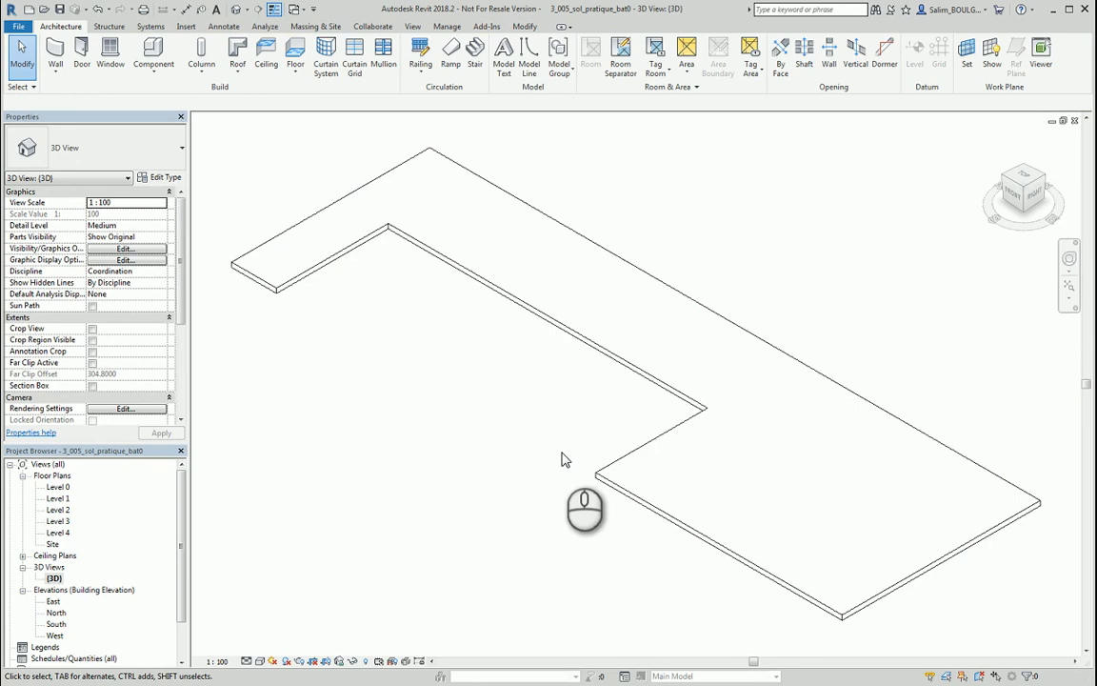
Set the 3D view's visual style to Shaded and inspect the floor slab from its front-left side.
click(259, 660)
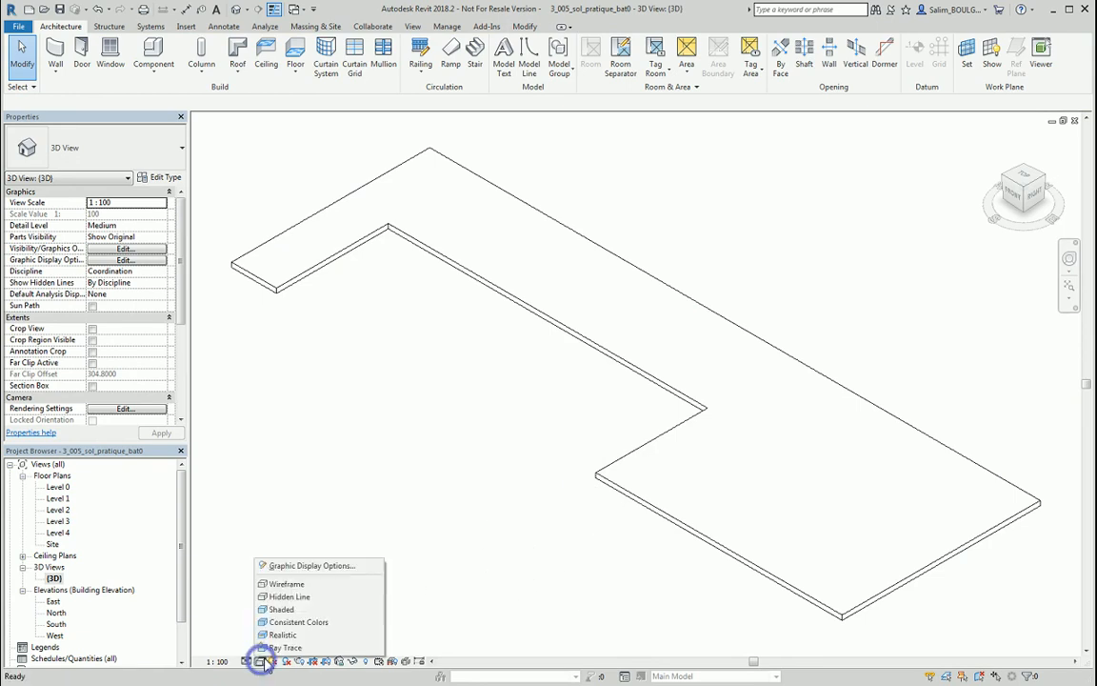
click(290, 610)
click(541, 446)
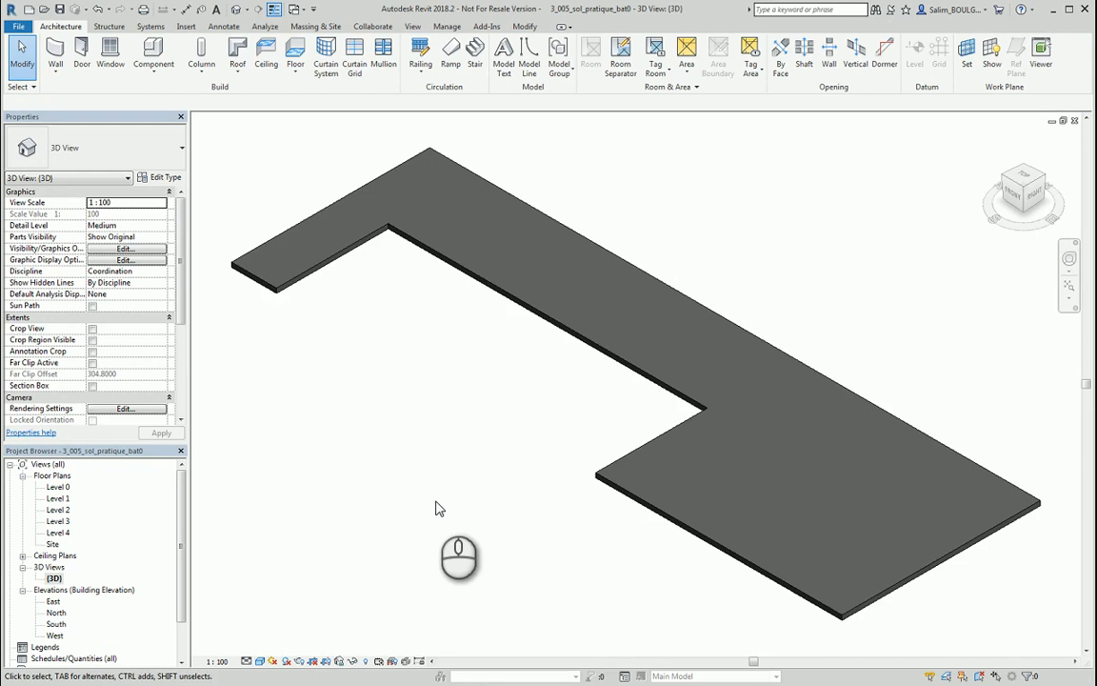
shift+middle_drag(430, 505, 698, 408)
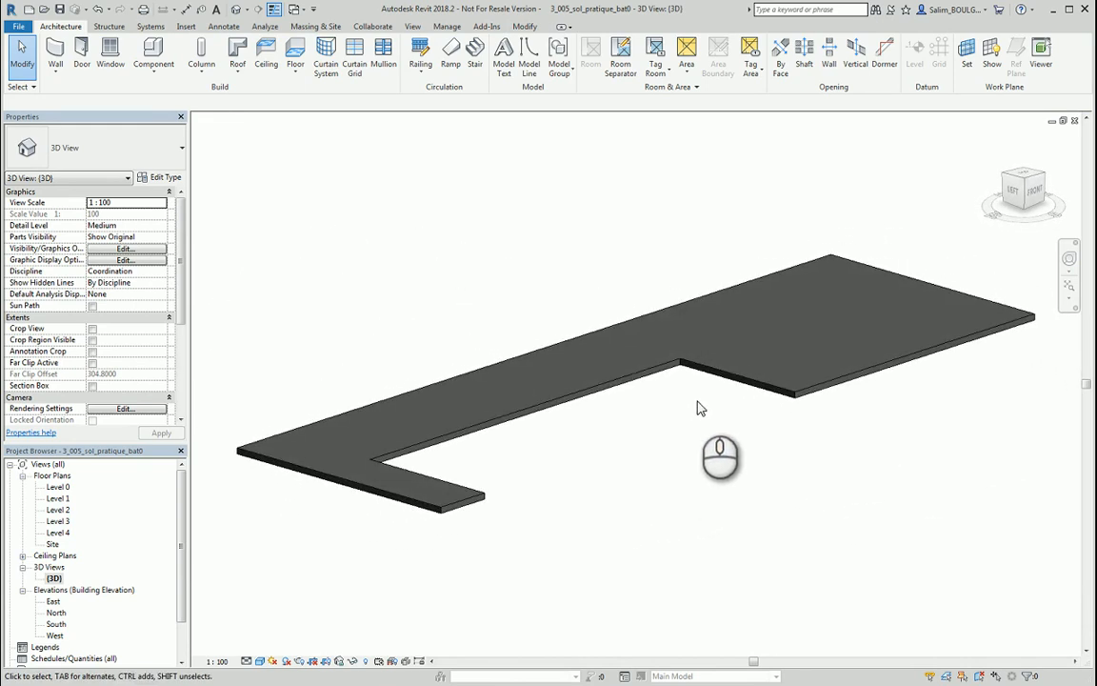
click(656, 441)
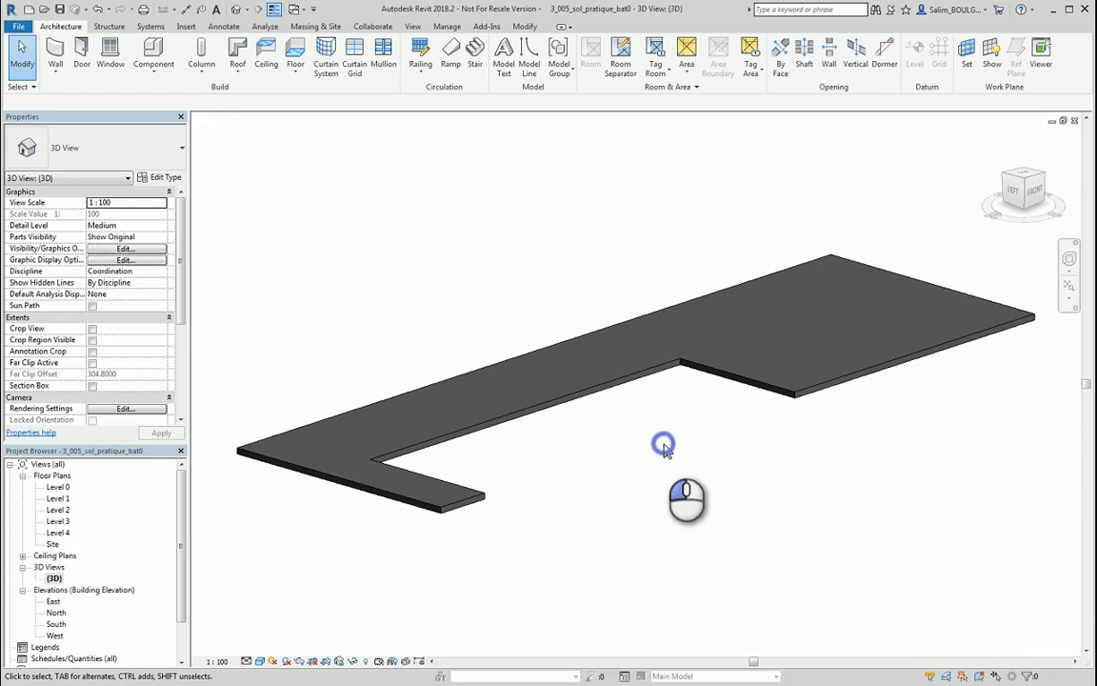
Open the North elevation and examine the floor slab's position relative to the Level 0 line near grid A.
double_click(58, 613)
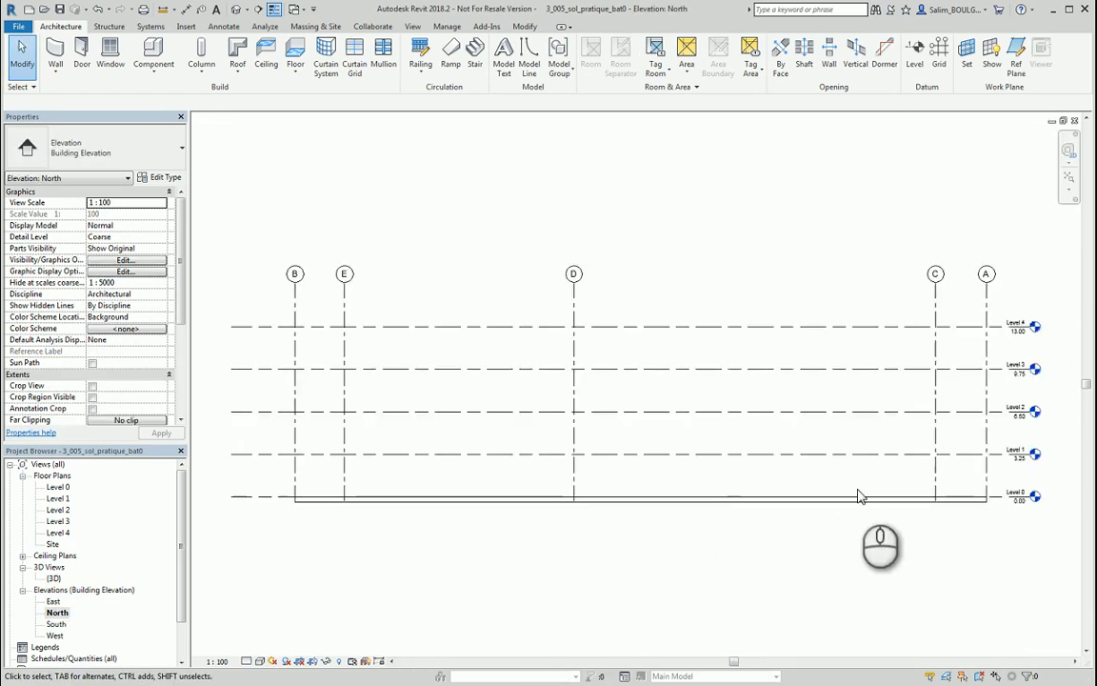
scroll(999, 544, up, 6)
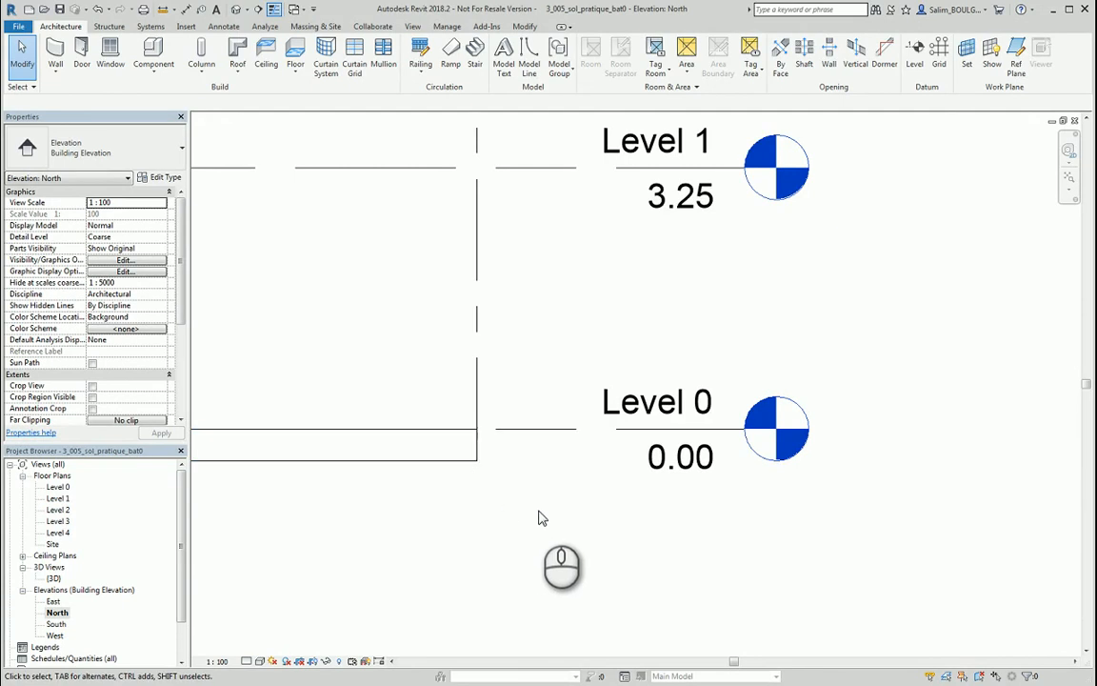
scroll(561, 528, down, 7)
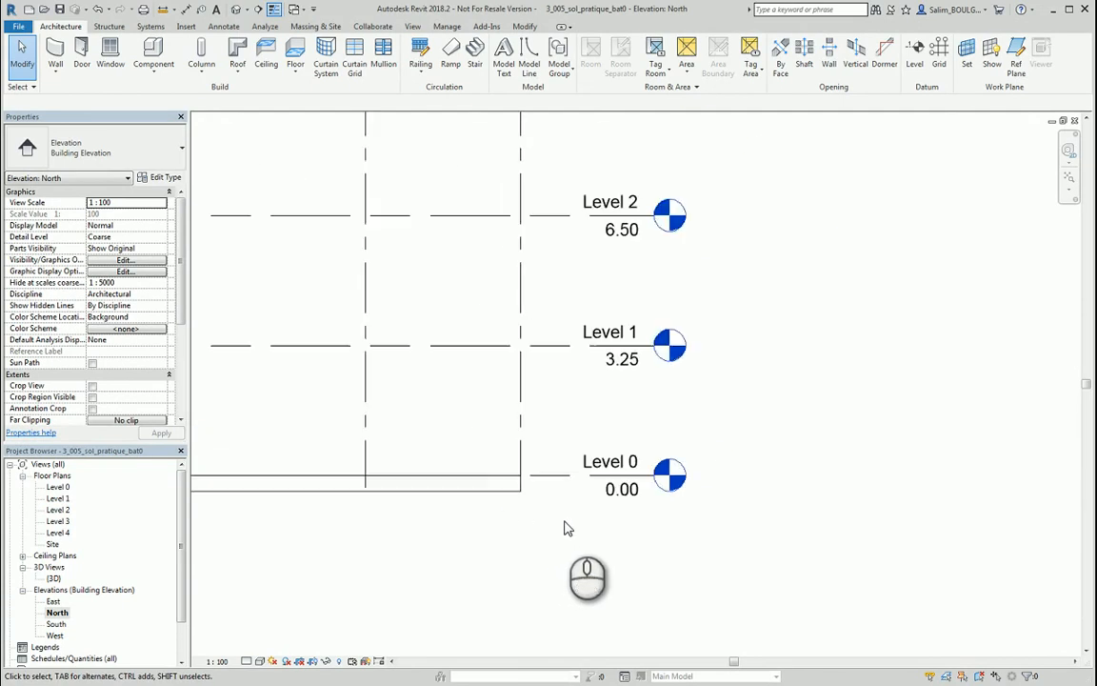
middle_drag(622, 489, 703, 397)
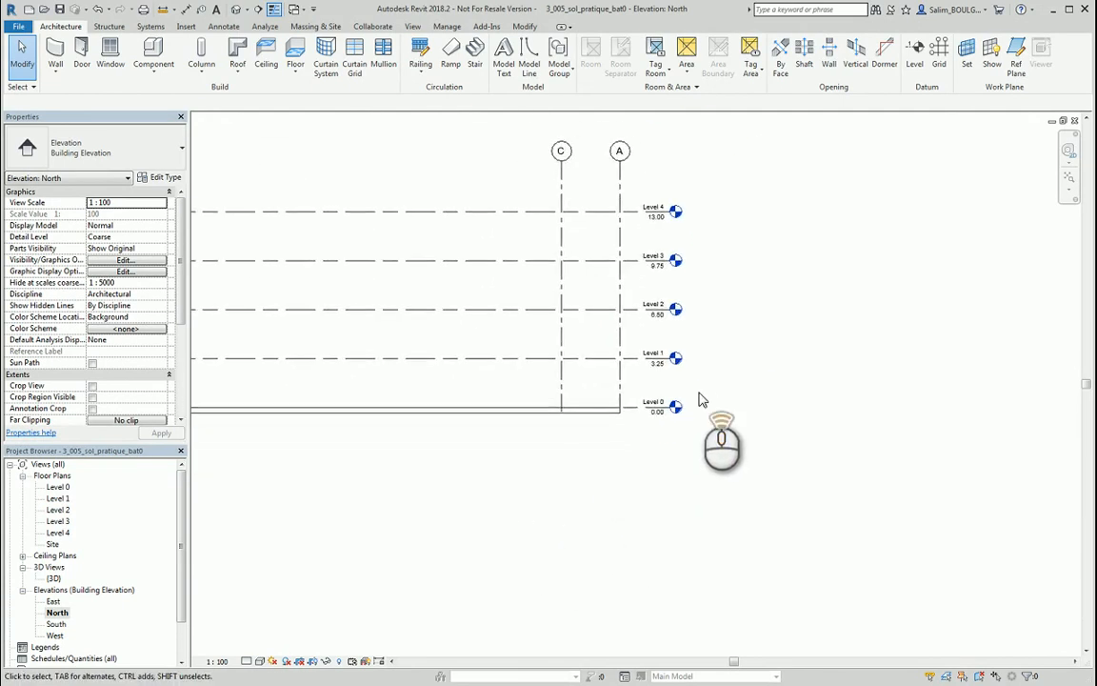
scroll(703, 397, up, 2)
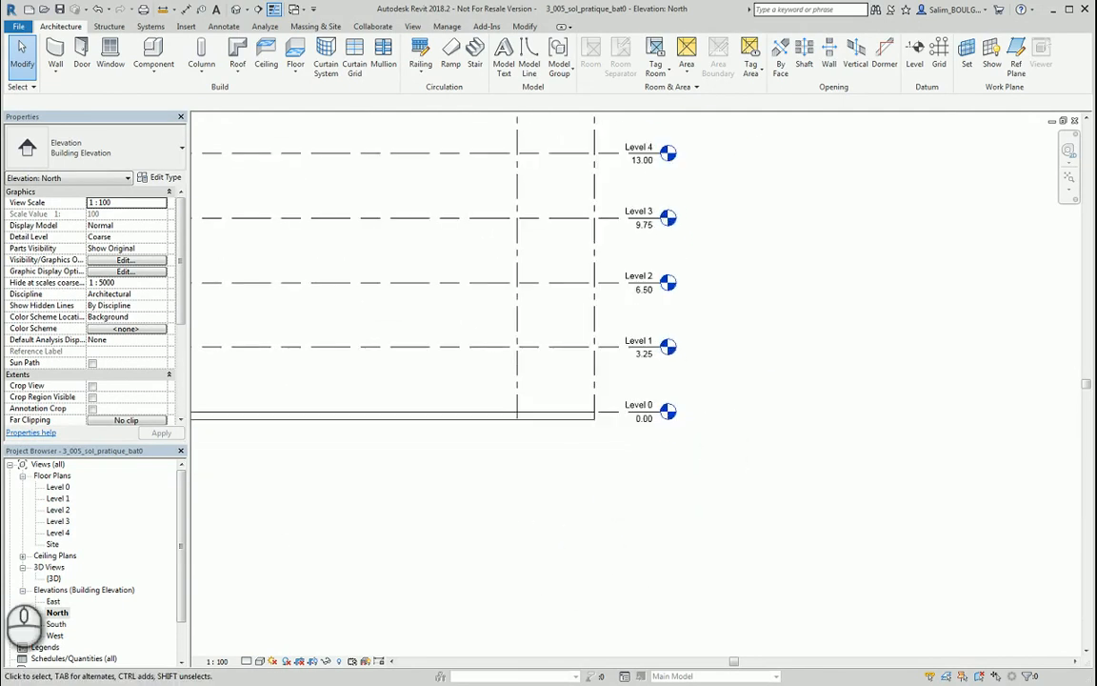
Open the Level 1 floor plan and start an architectural floor sketch there.
double_click(58, 499)
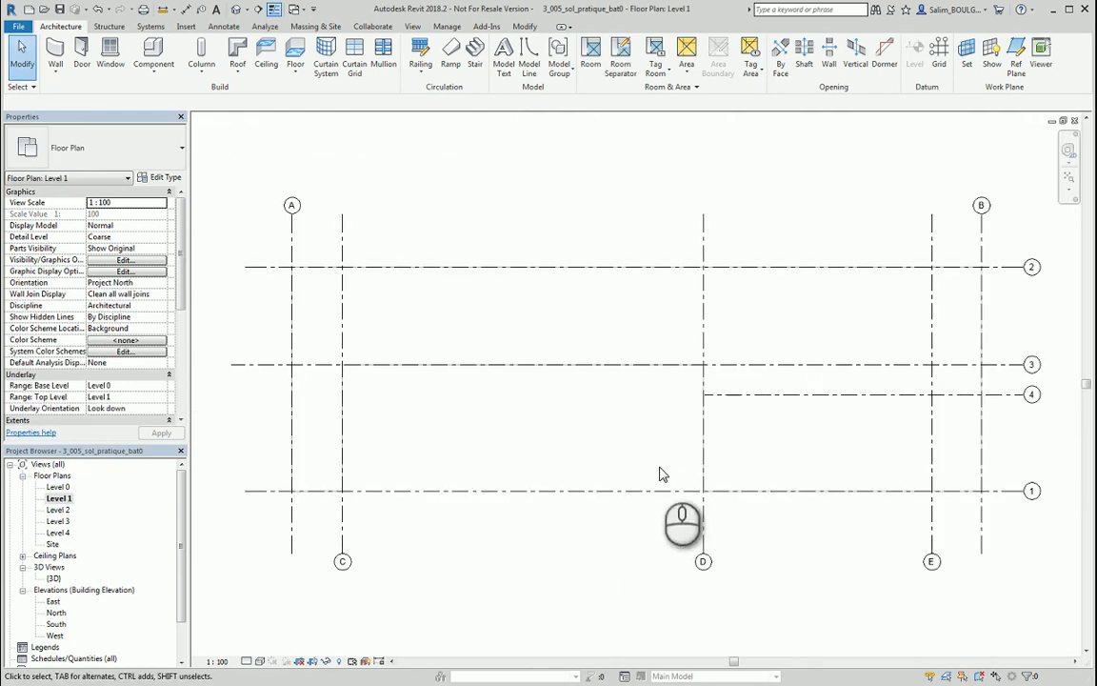
middle_drag(629, 450, 580, 429)
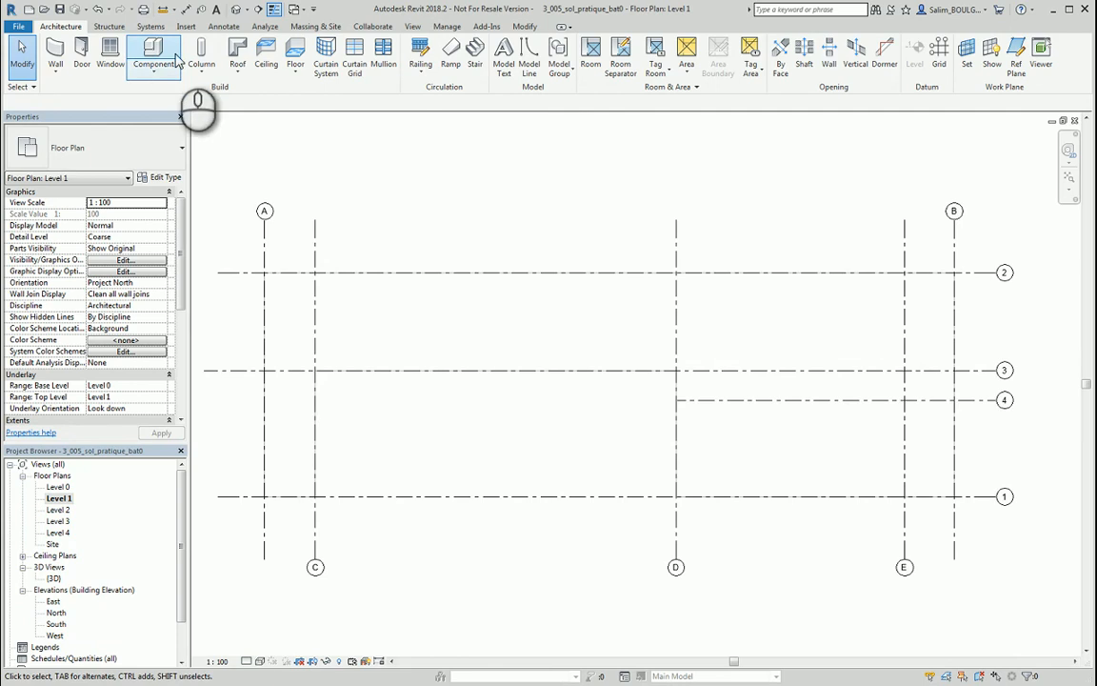
click(295, 75)
click(312, 90)
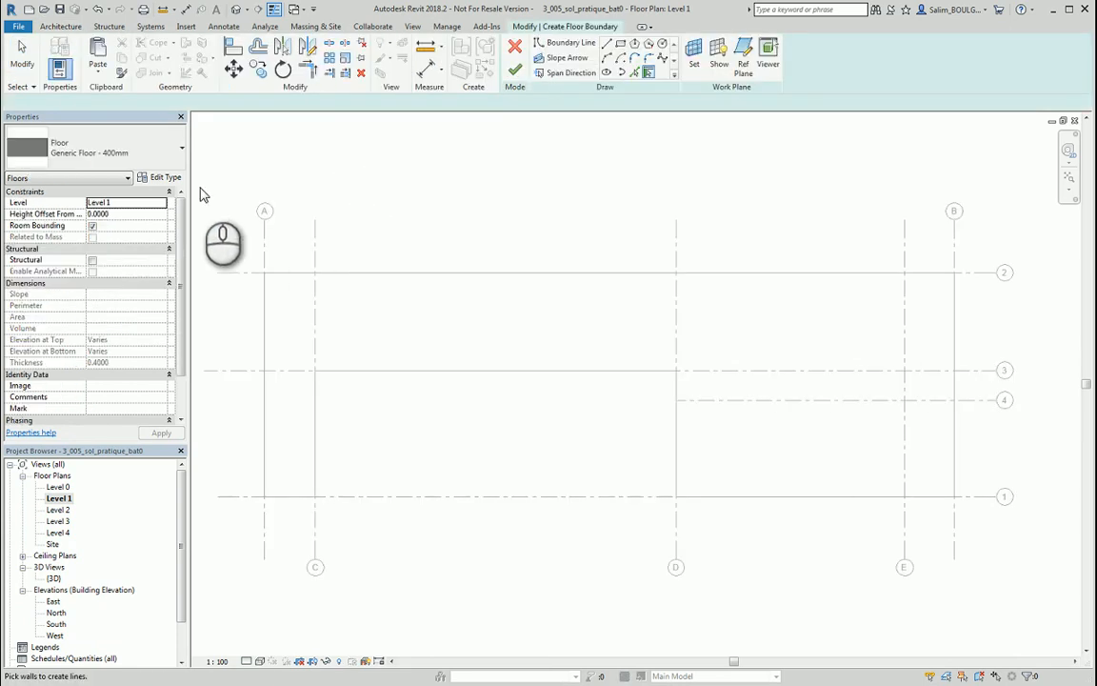
Duplicate the Generic Floor - 400mm type under the name Generic Floor - 250mm.
click(141, 153)
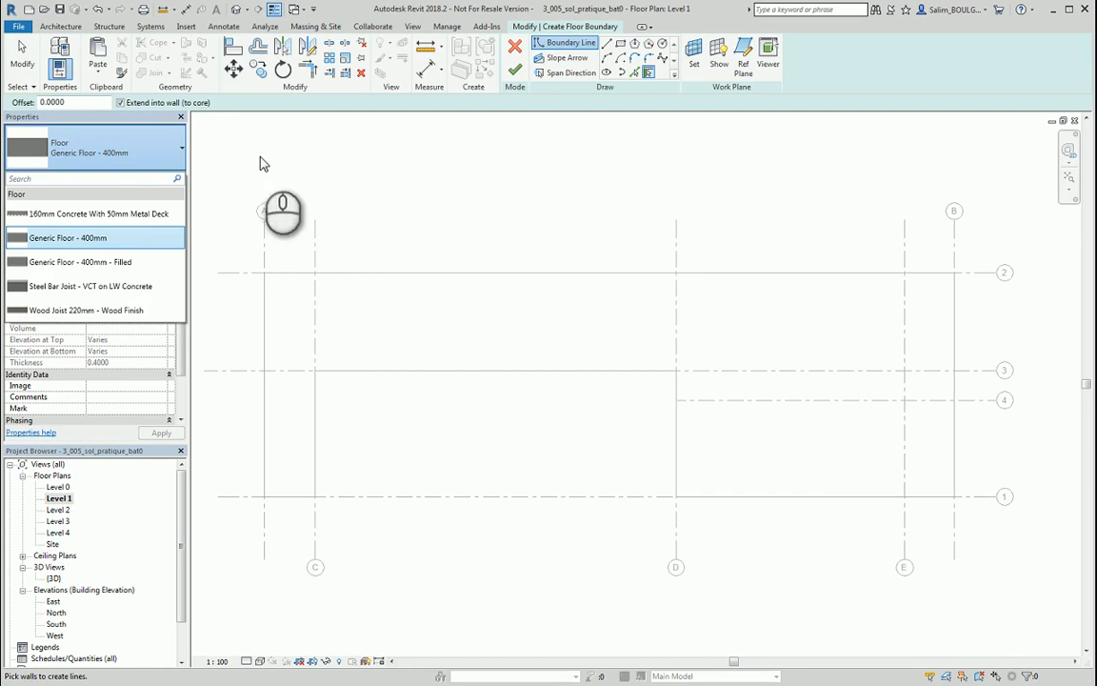
click(286, 164)
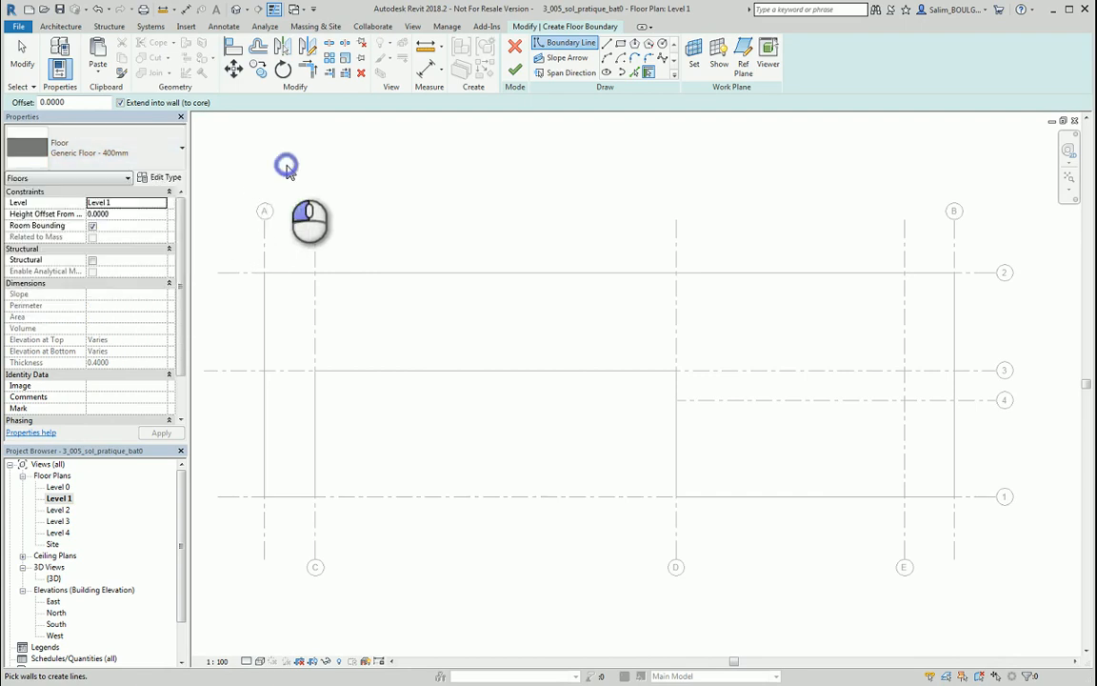
click(167, 178)
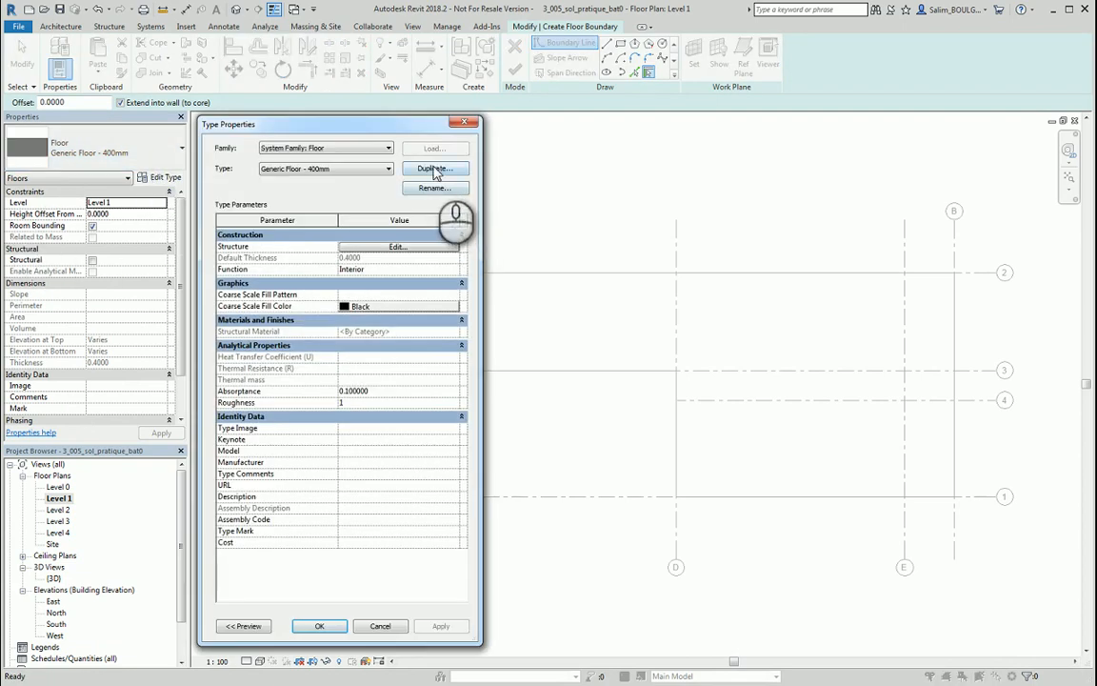
click(434, 169)
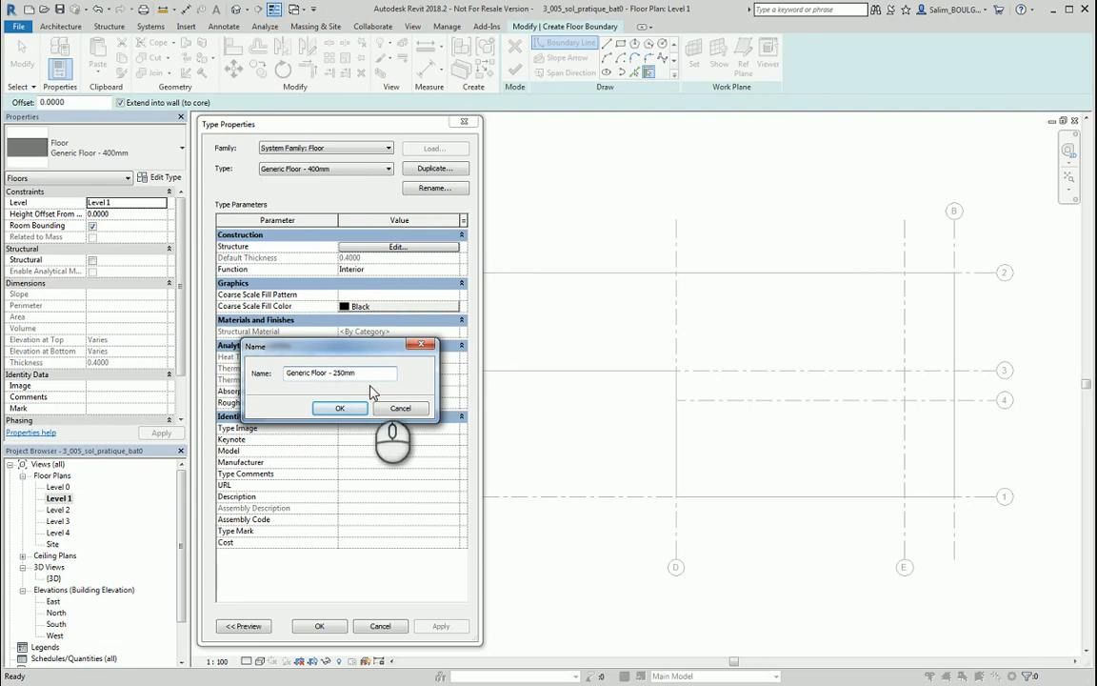
click(341, 408)
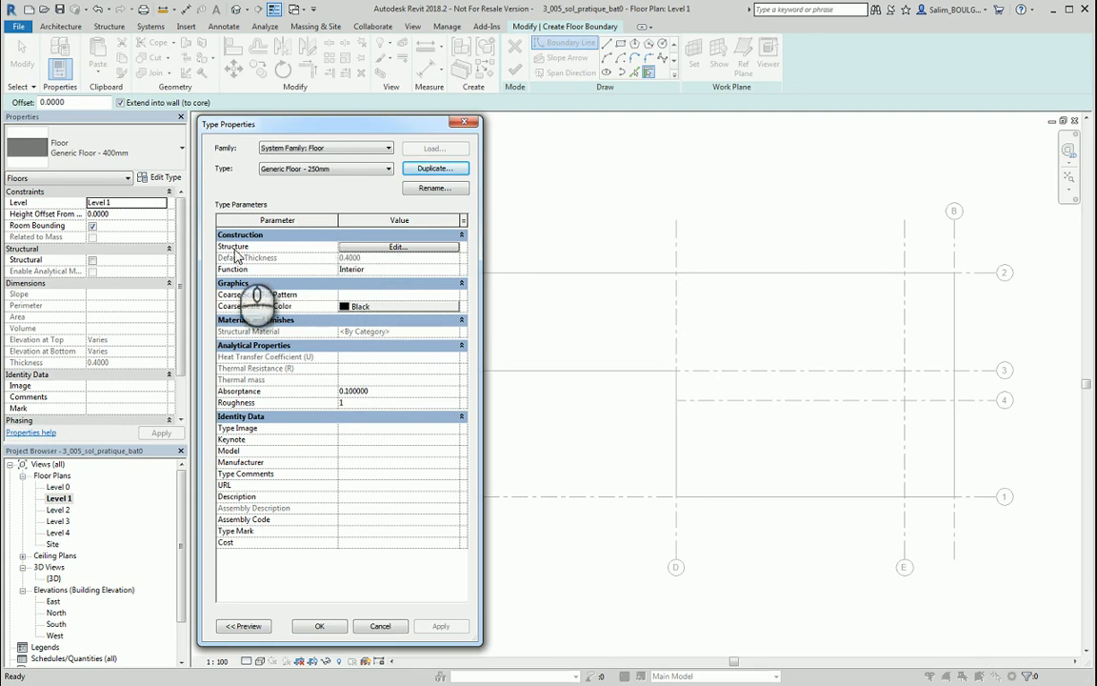
Set the structure layer's thickness to 0.25 in the Generic Floor - 250mm assembly and accept the type properties.
click(370, 253)
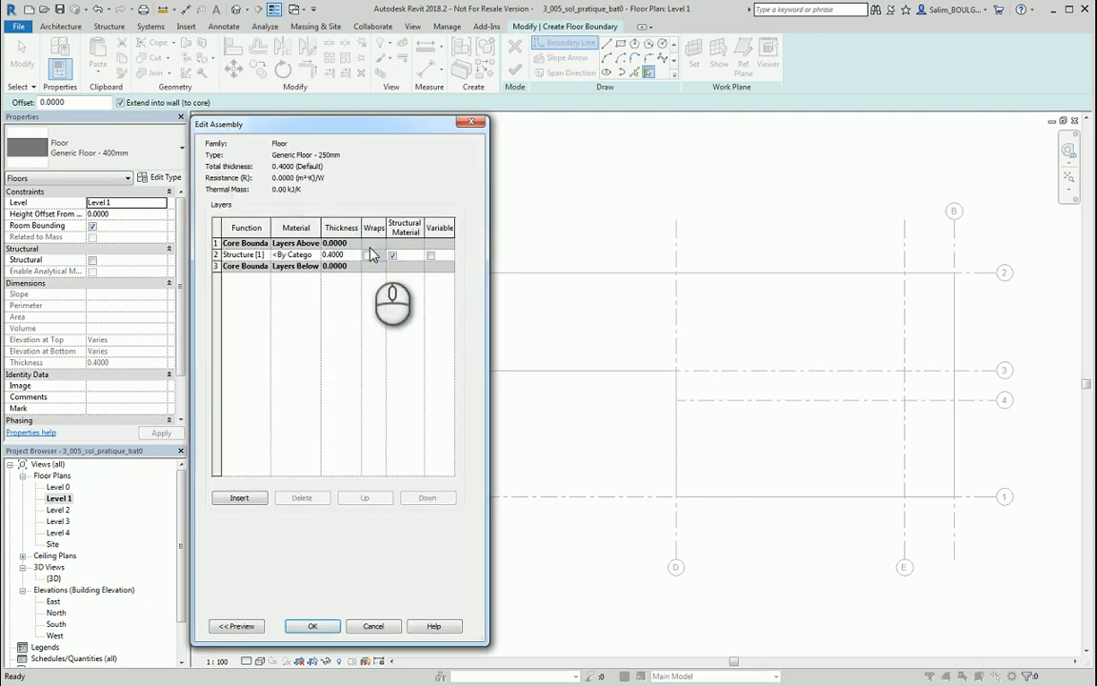
drag(486, 276, 780, 276)
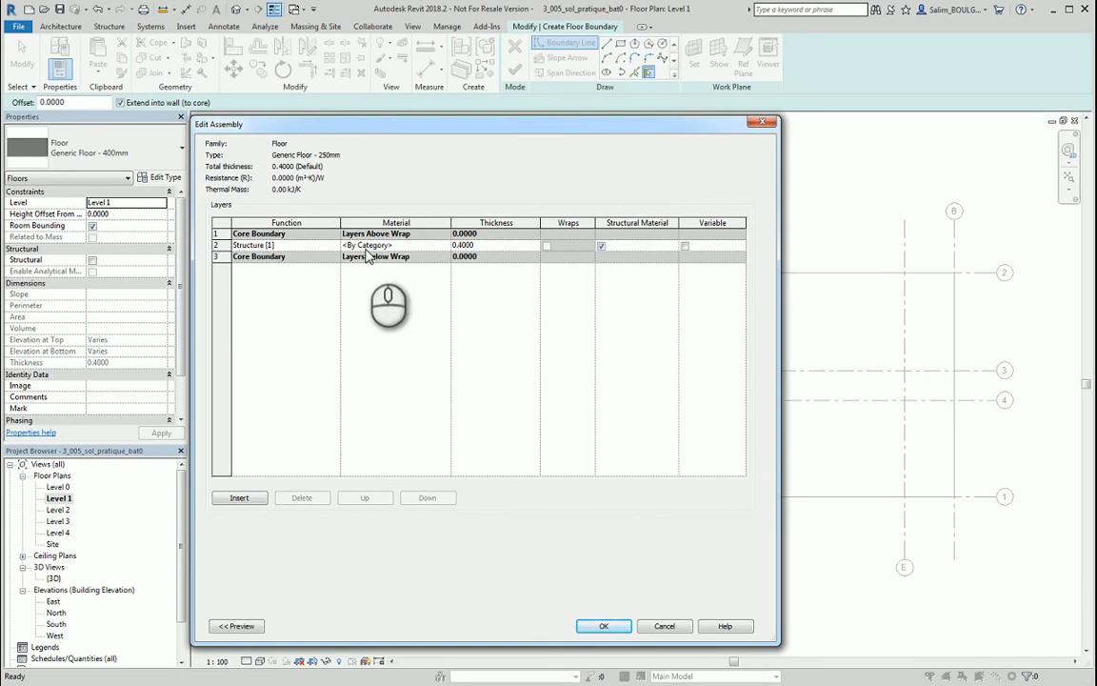
double_click(462, 246)
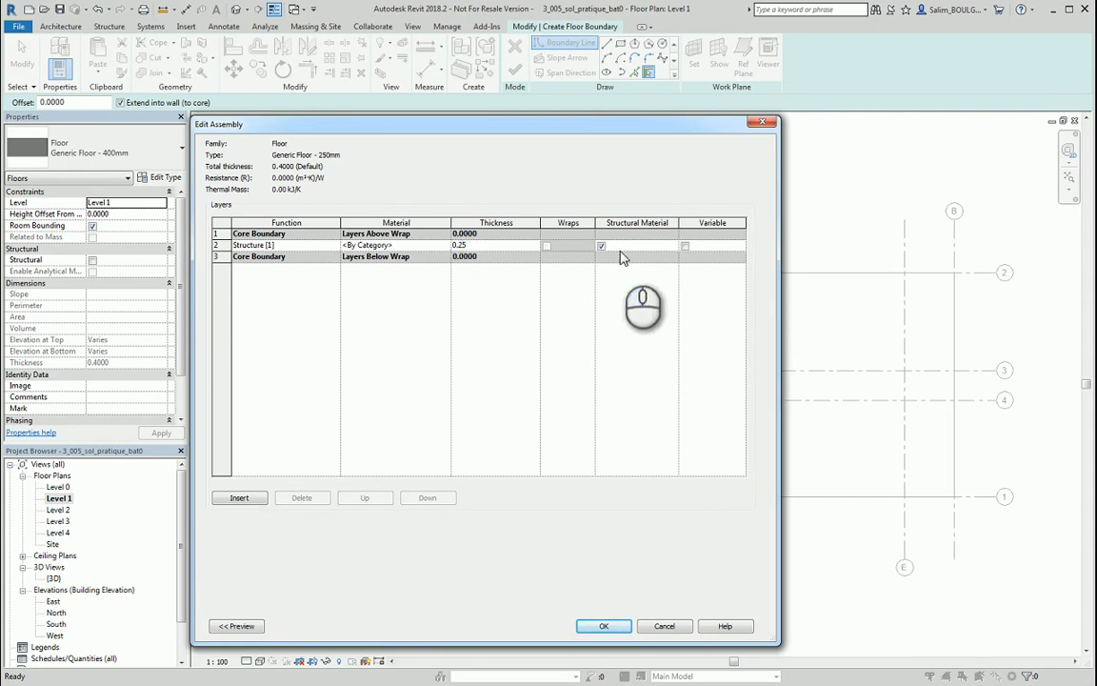
click(609, 626)
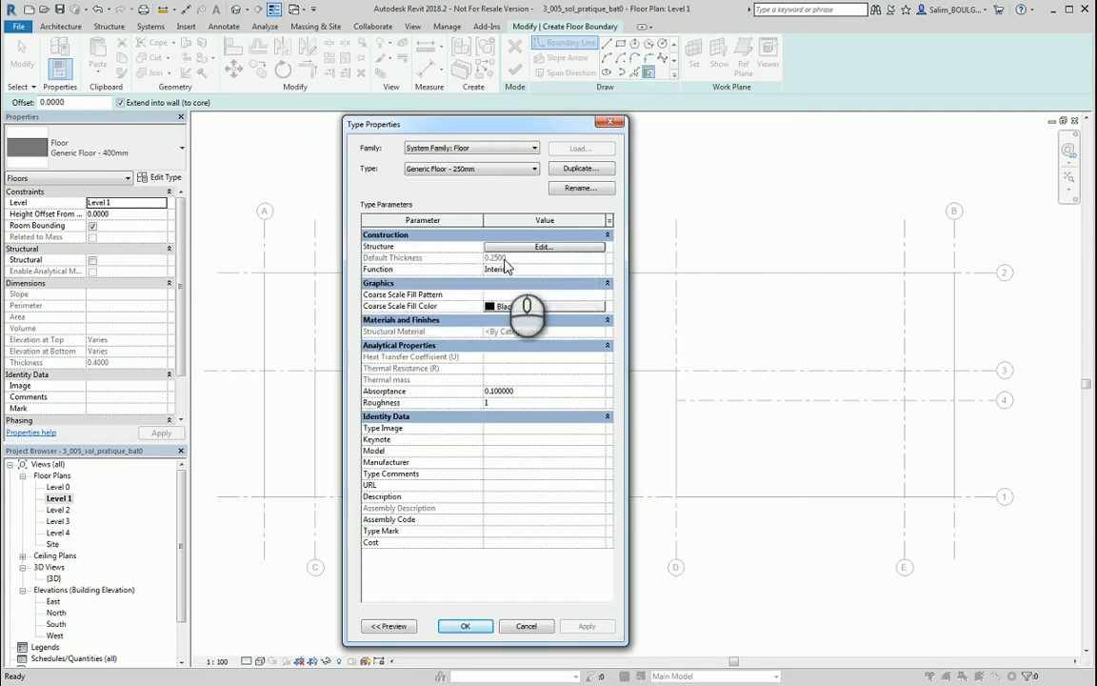
click(476, 629)
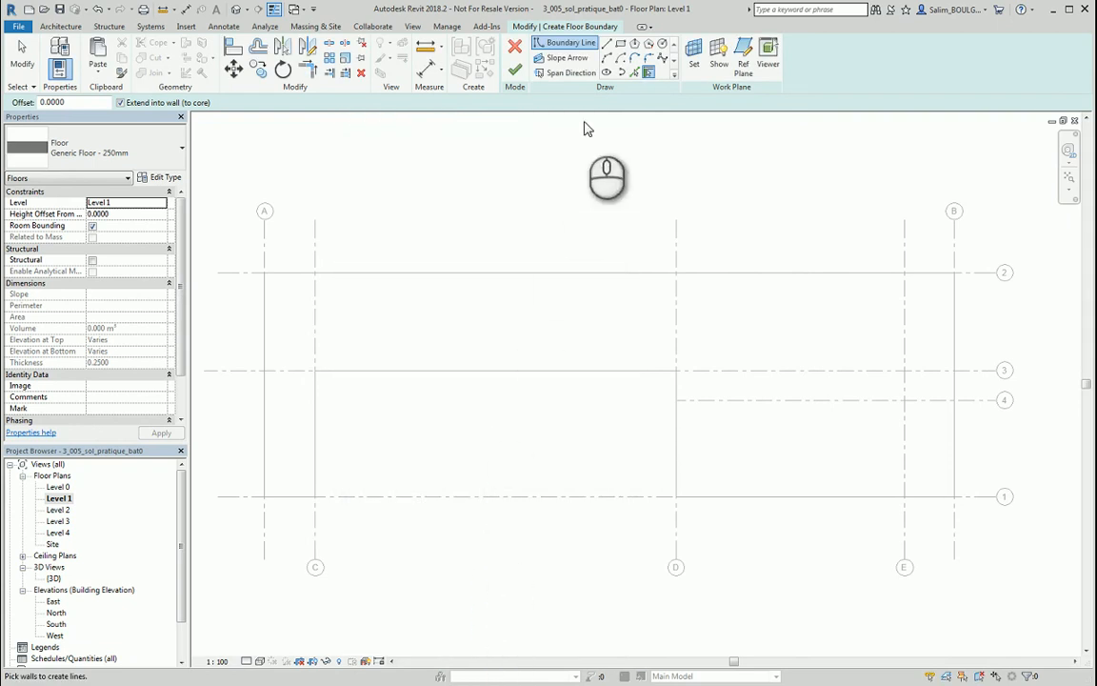
Draw a rectangular floor boundary from grid intersection A-2 to B-1 on Level 1 and finish the floor sketch.
click(621, 44)
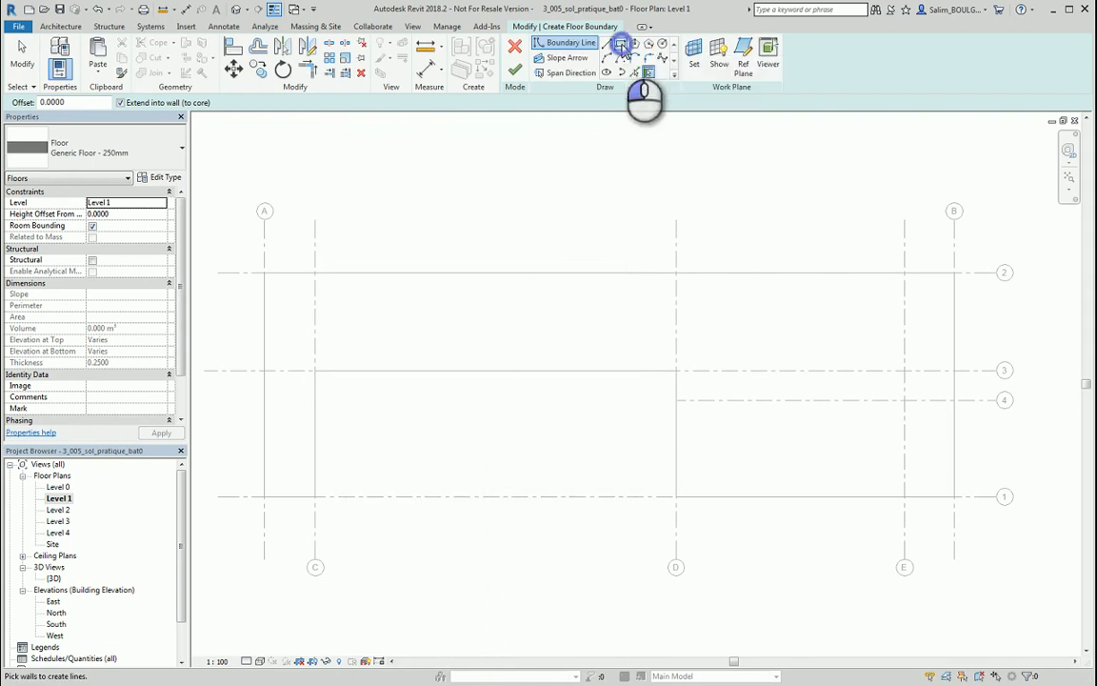
click(267, 275)
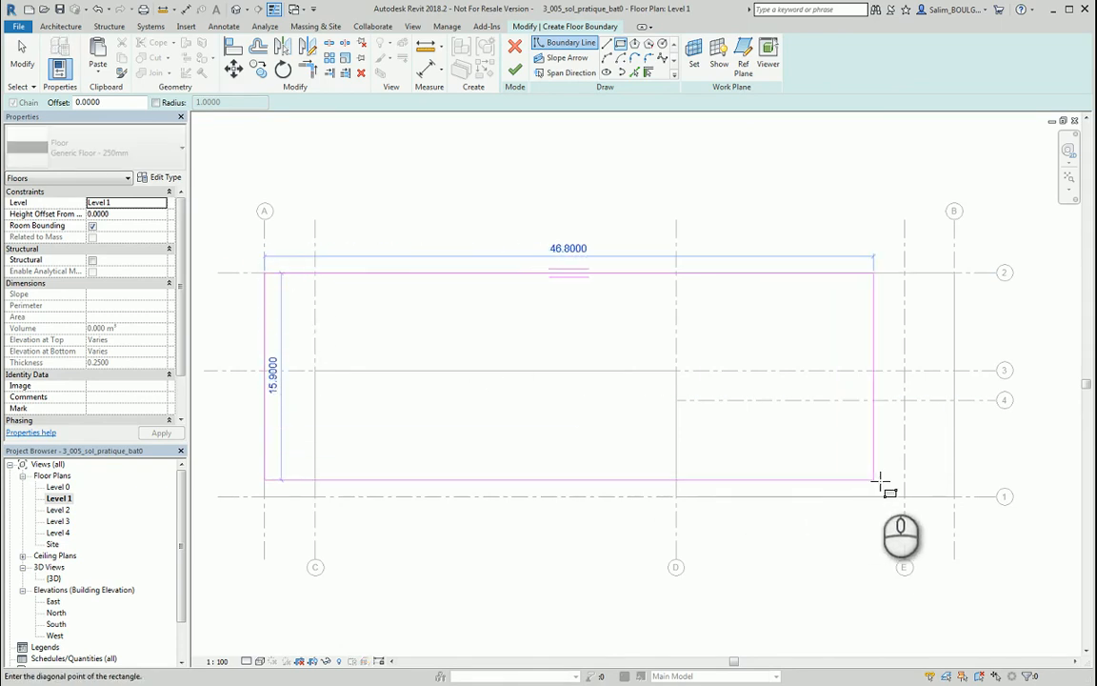
click(950, 496)
click(955, 496)
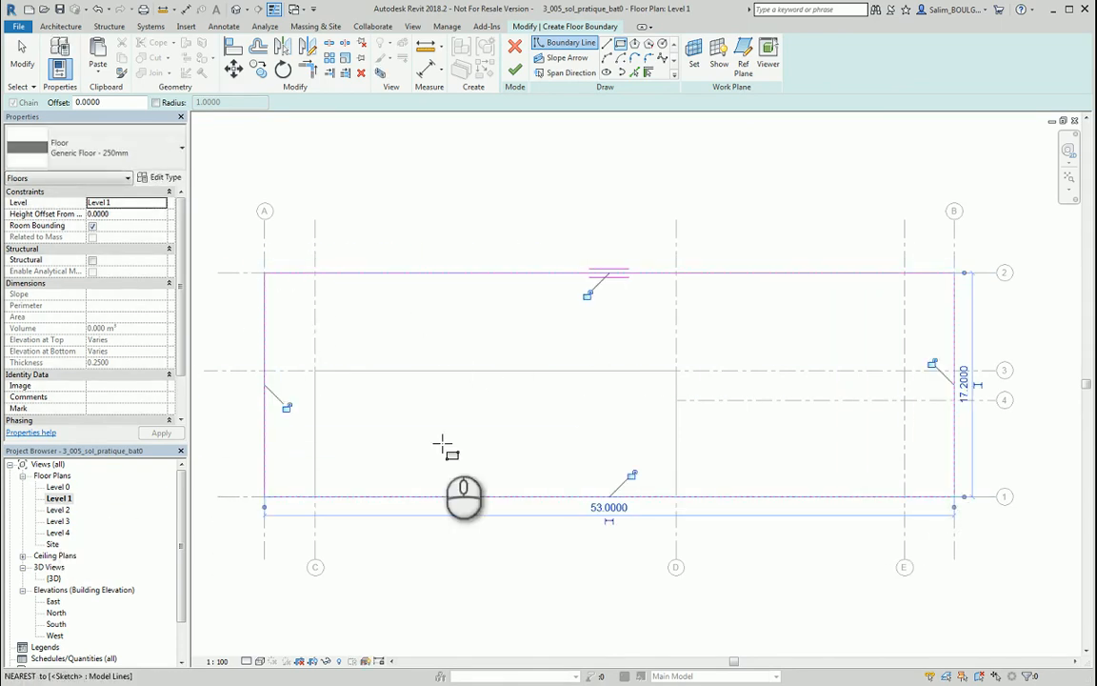
click(515, 74)
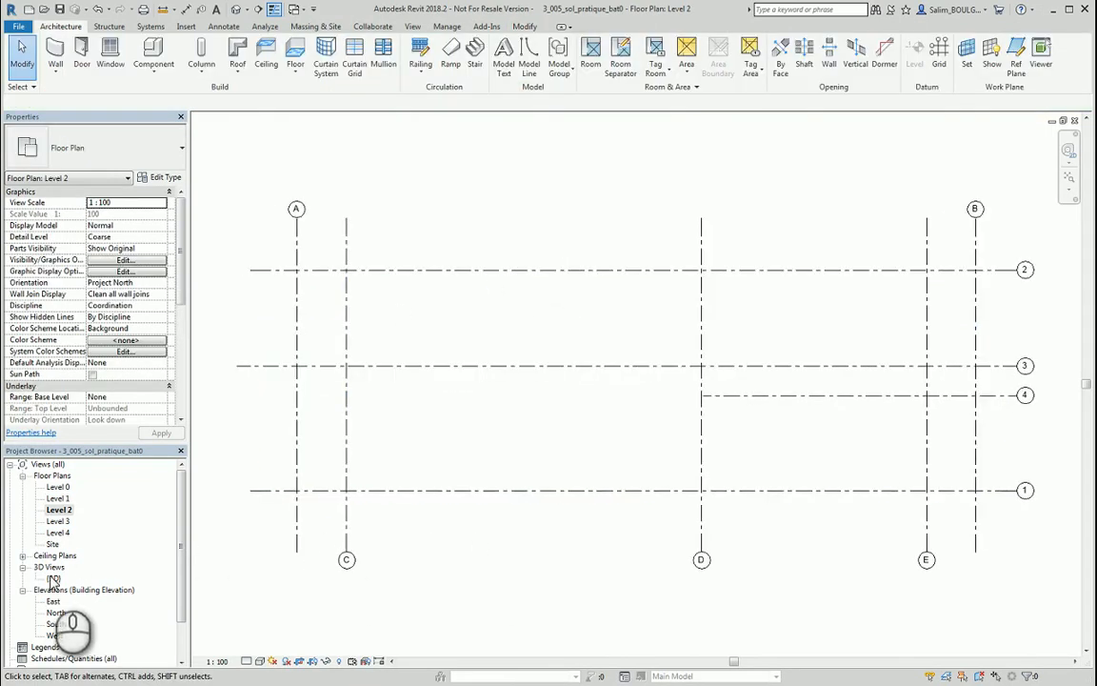
In the default 3D view, copy the Level 1 floor and paste it aligned to Level 2 and Level 3.
double_click(53, 578)
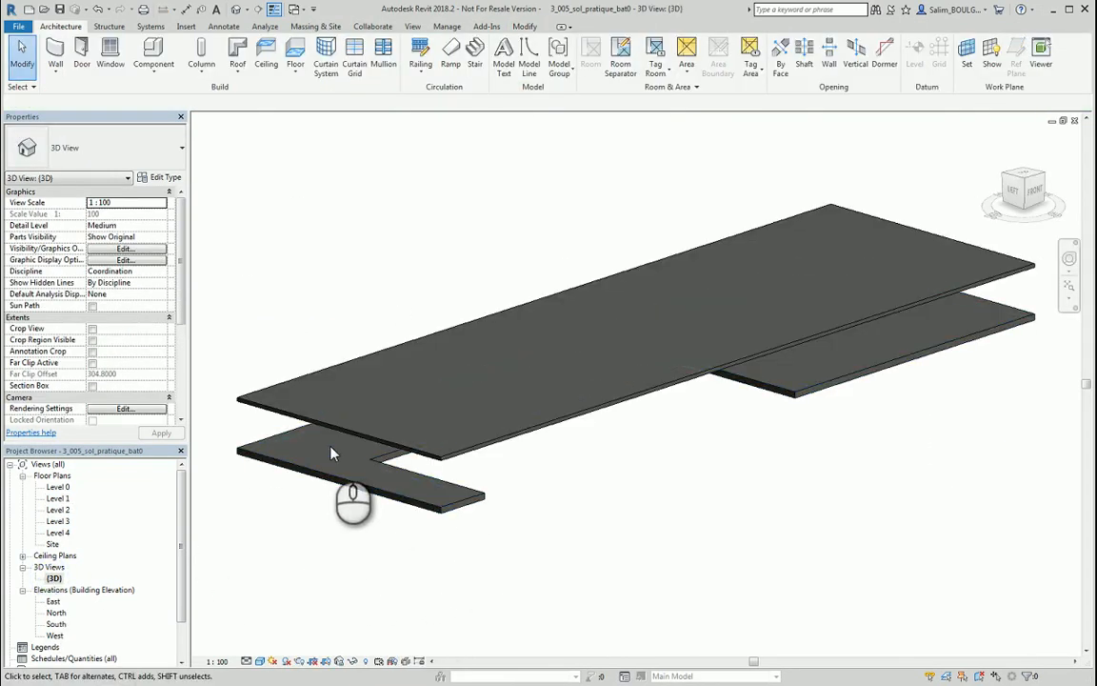
click(246, 396)
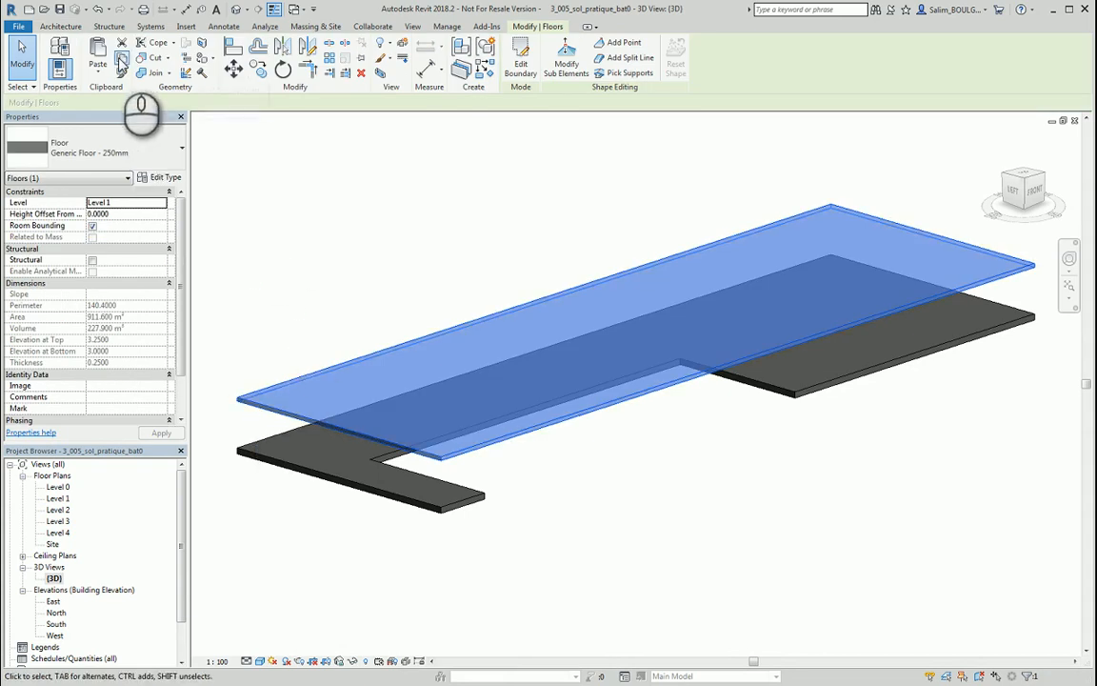
click(122, 59)
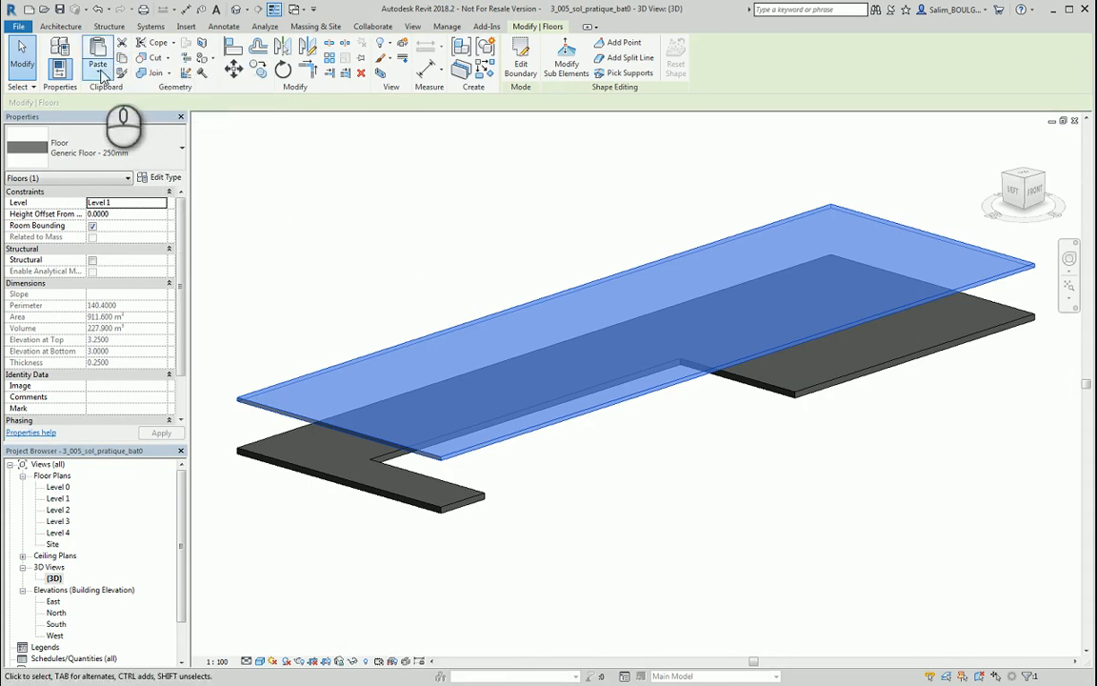
click(102, 76)
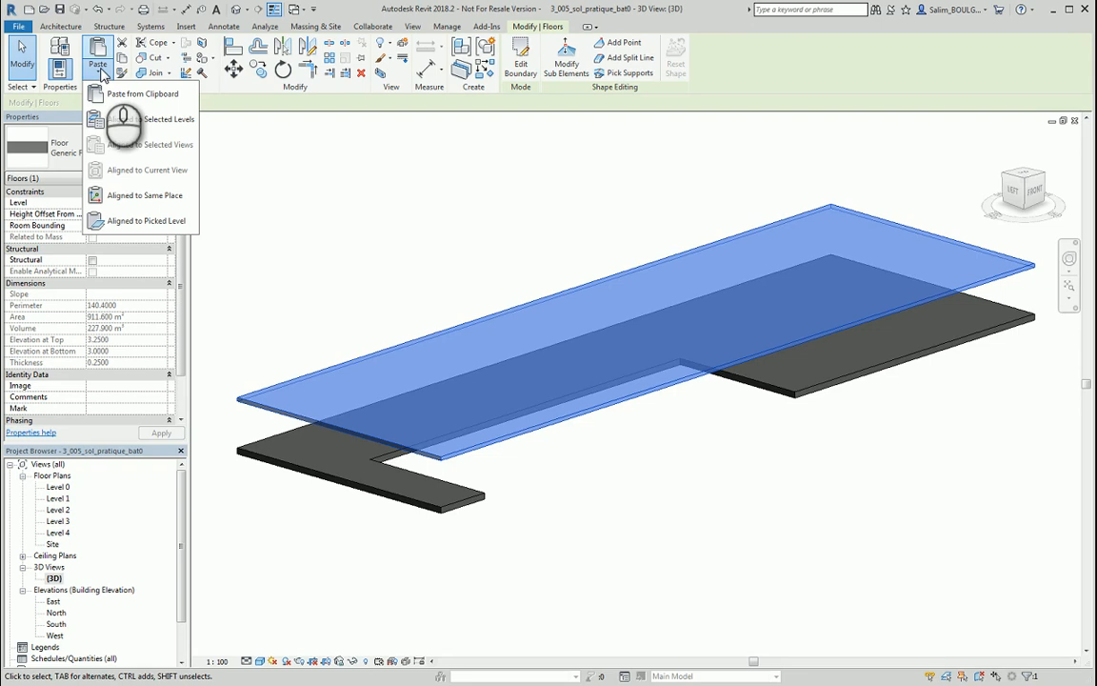
click(171, 120)
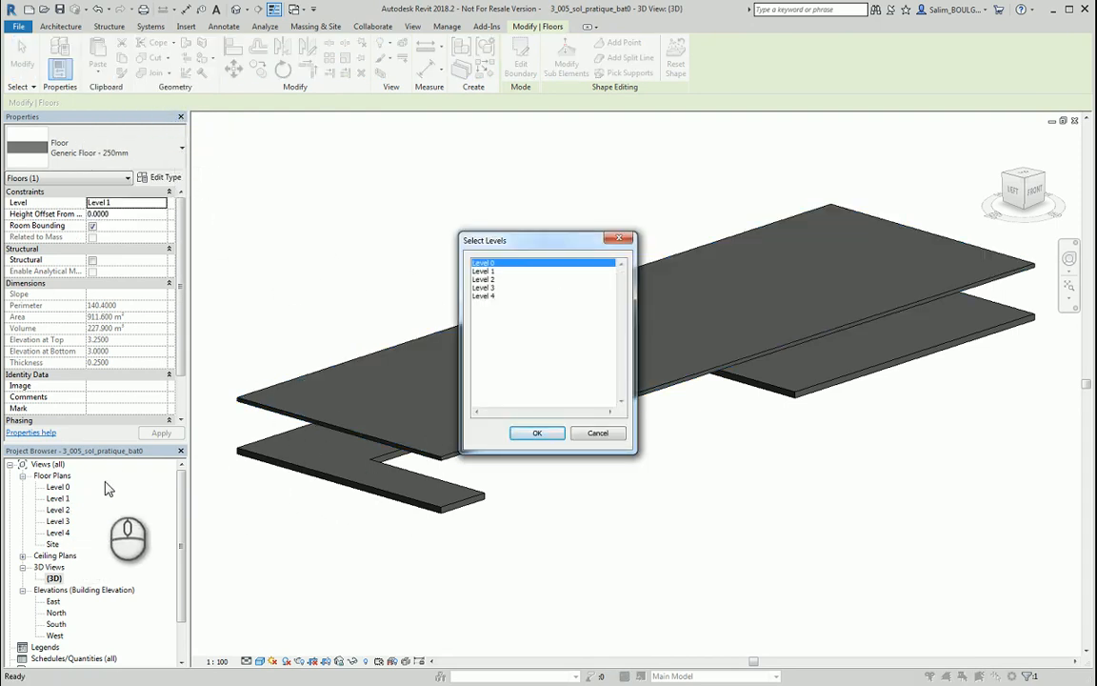
click(484, 279)
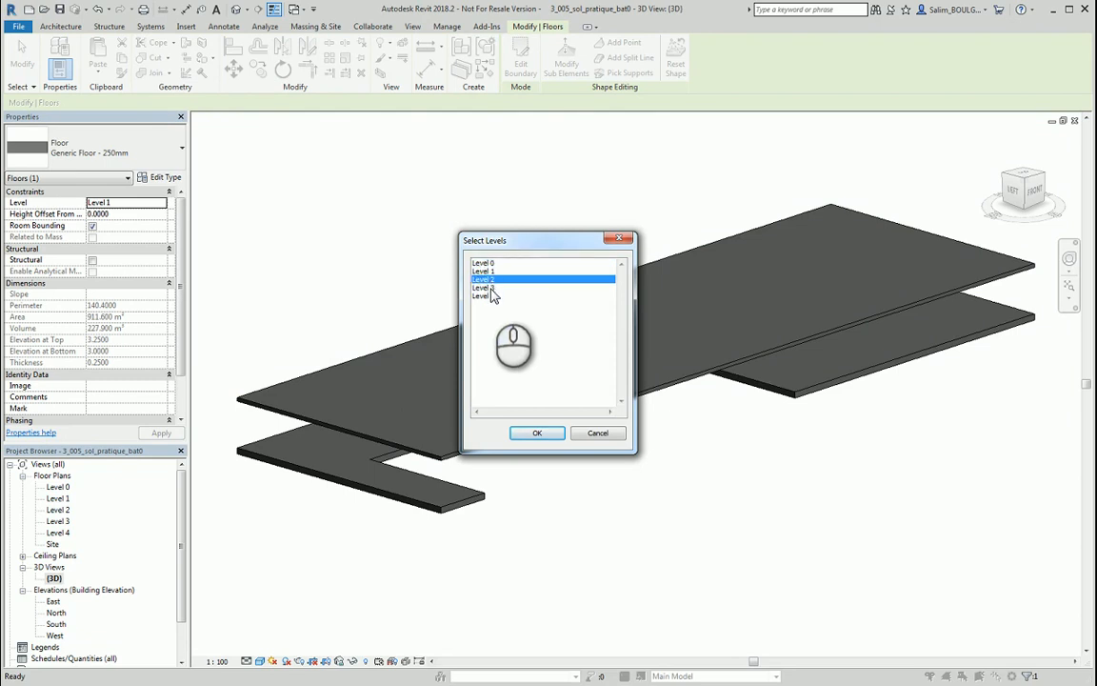
click(537, 433)
click(605, 510)
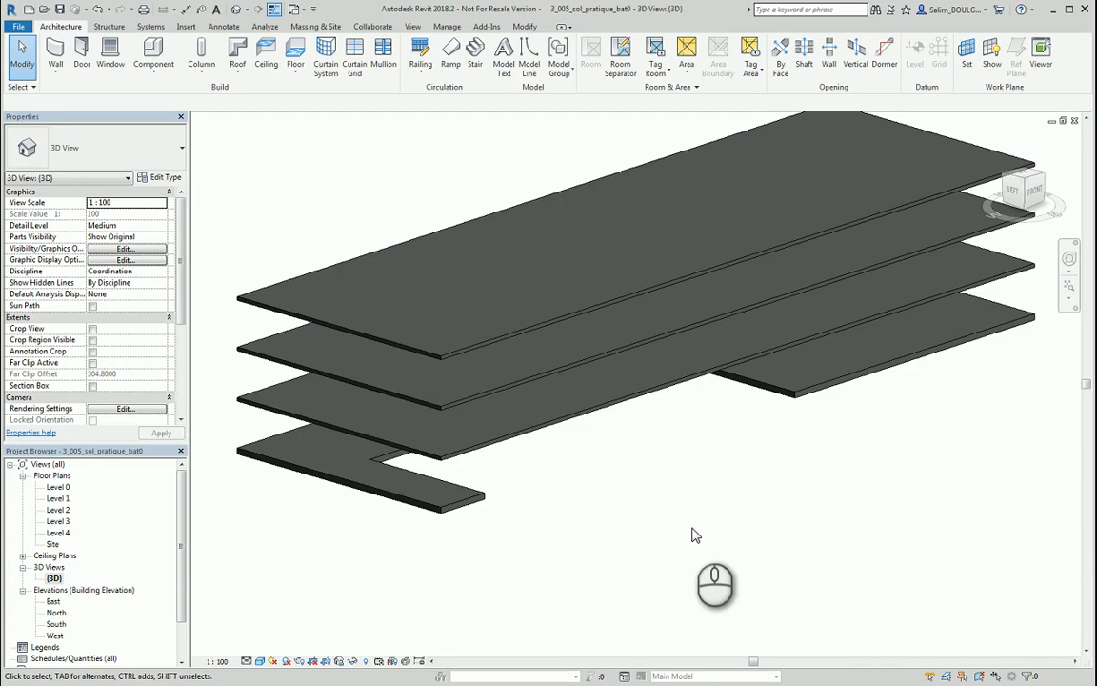
shift+middle_drag(692, 521, 245, 544)
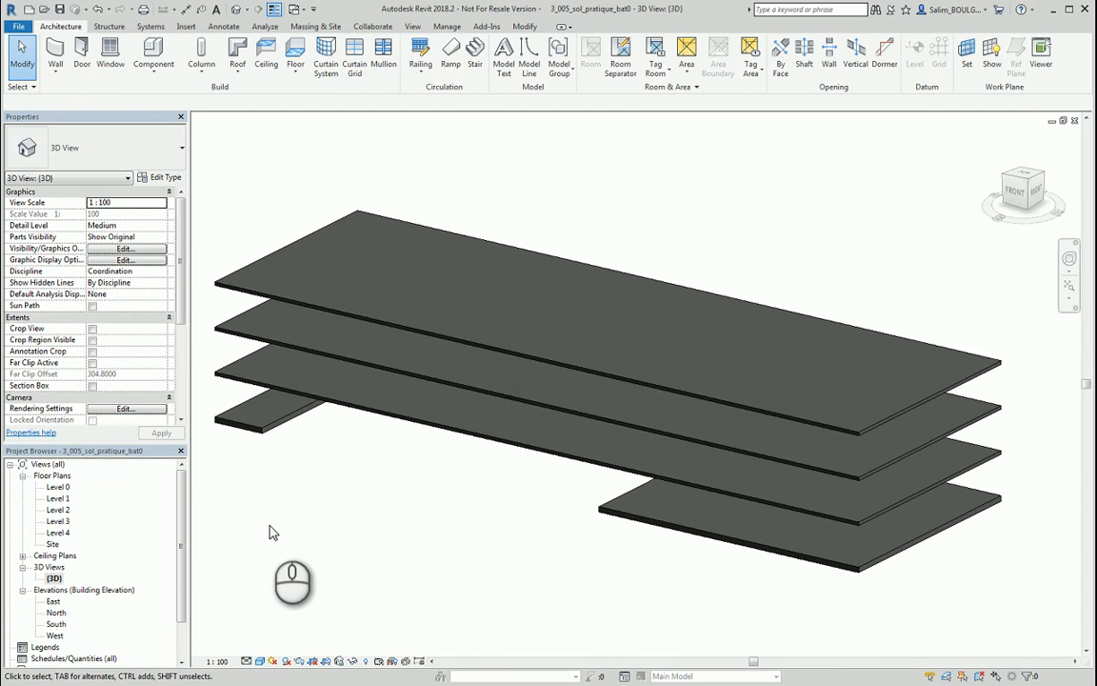